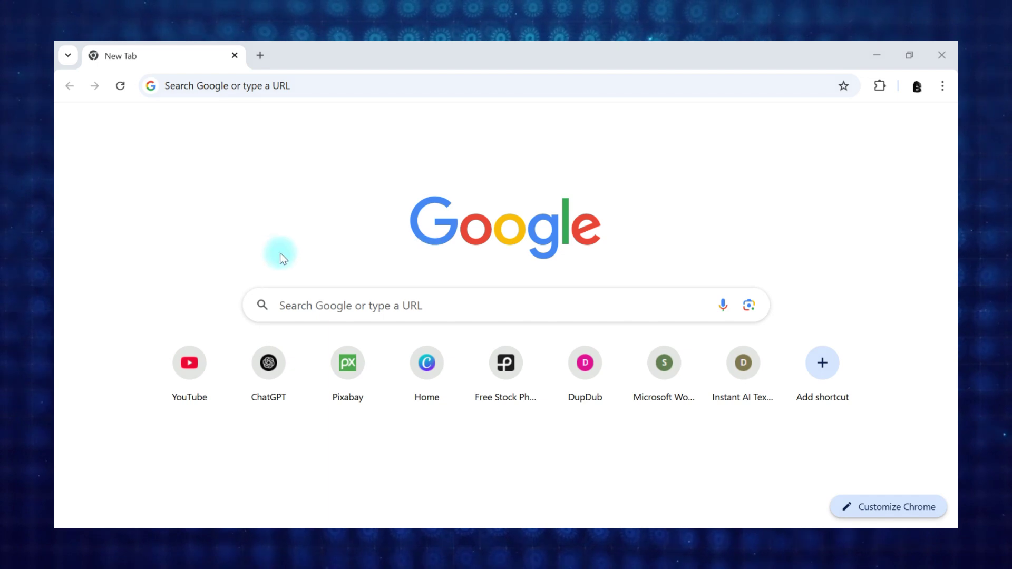
Download the free CapCut desktop installer from capcut.com and launch the downloaded setup file
{"action": "key", "text": "ctrl+l"}
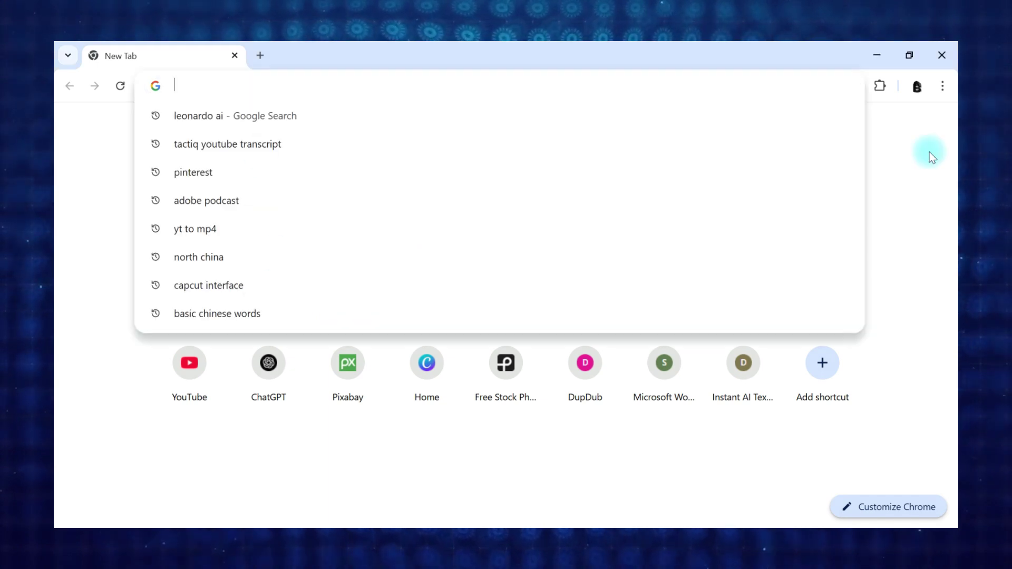
{"action": "type", "text": "capcut.com"}
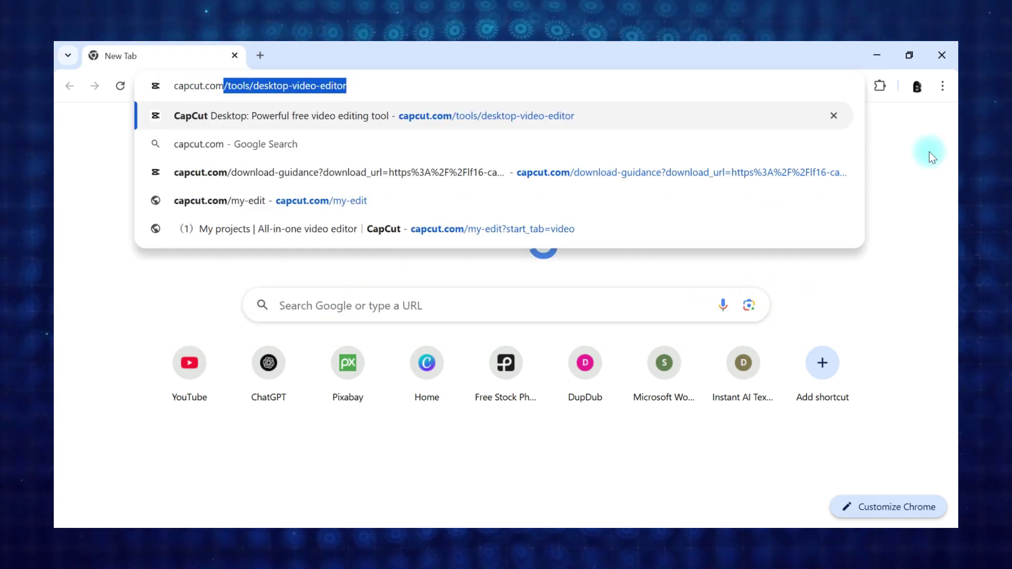
{"action": "key", "text": "Return"}
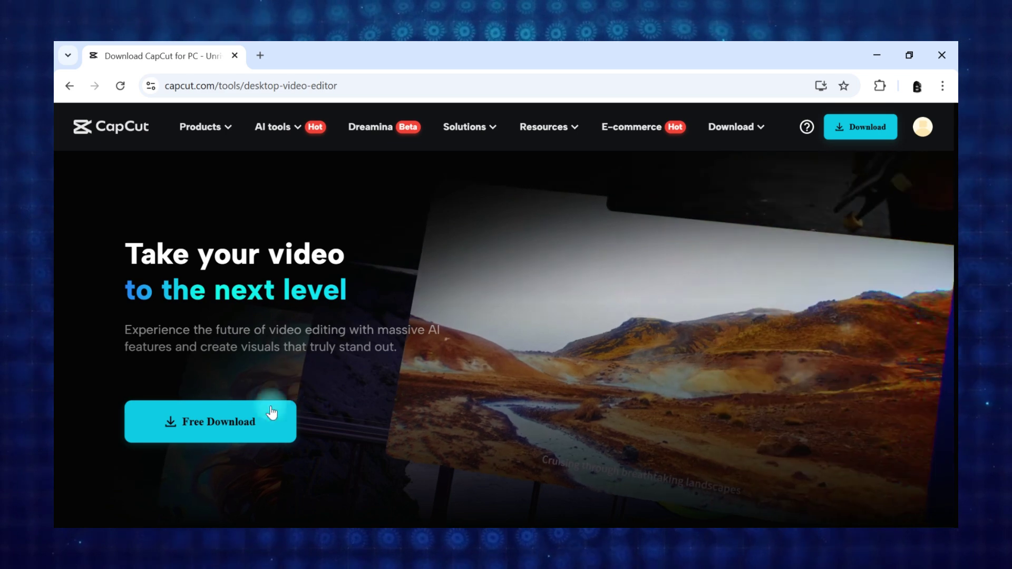
{"action": "left_click", "coordinate": [238, 422]}
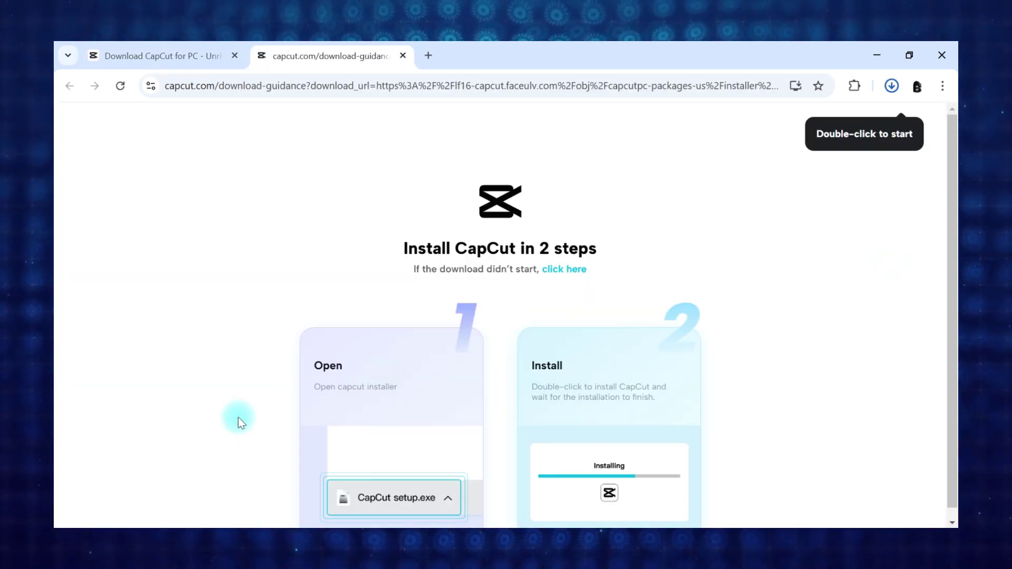
{"action": "left_click", "coordinate": [891, 86]}
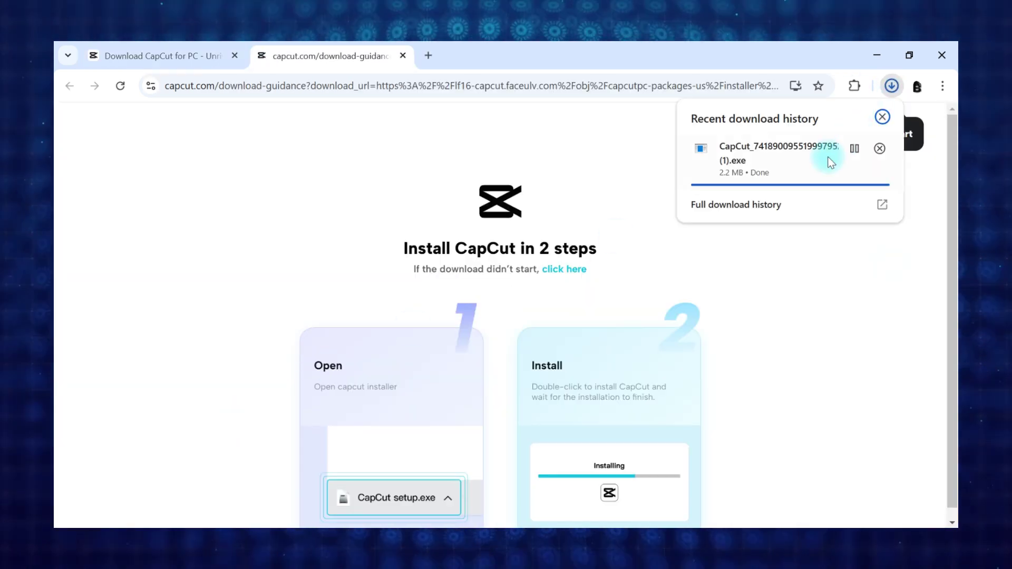
{"action": "left_click", "coordinate": [786, 164]}
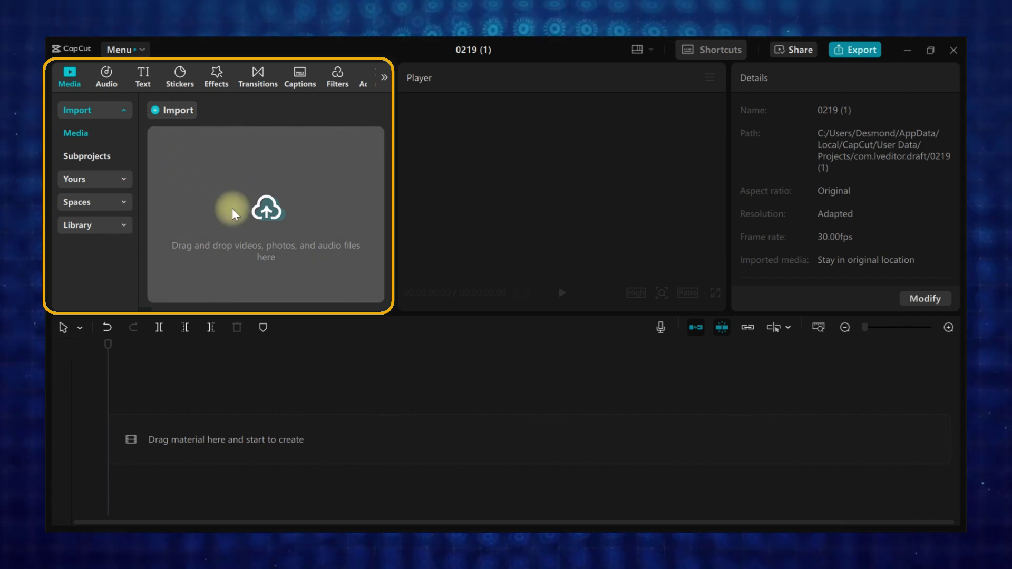
Look through the audio, text, stickers, effects, transitions, captions and filters libraries of the empty project
{"action": "left_click", "coordinate": [113, 87]}
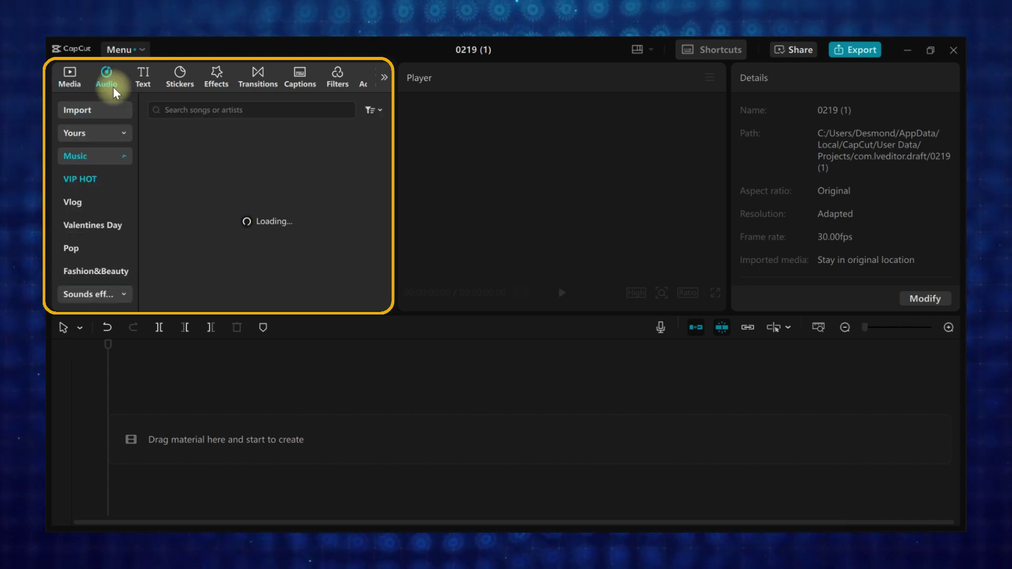
{"action": "left_click", "coordinate": [141, 81]}
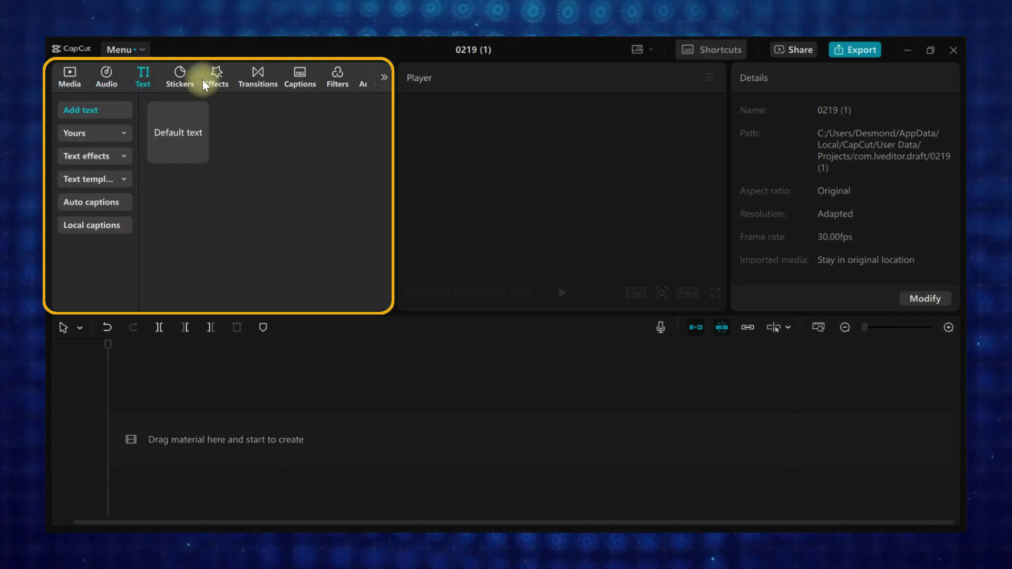
{"action": "left_click", "coordinate": [185, 77]}
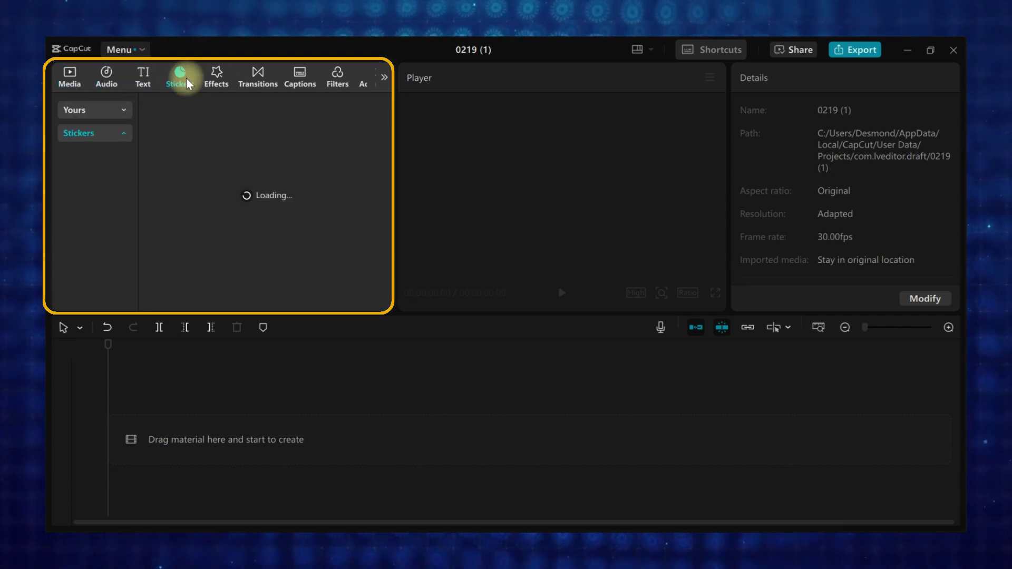
{"action": "left_click", "coordinate": [226, 75]}
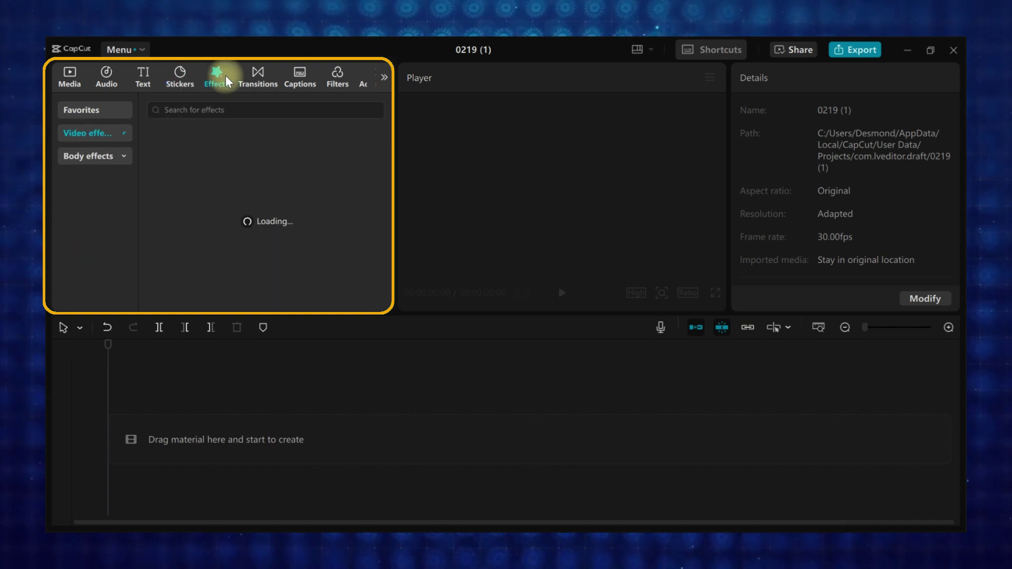
{"action": "left_click", "coordinate": [257, 74]}
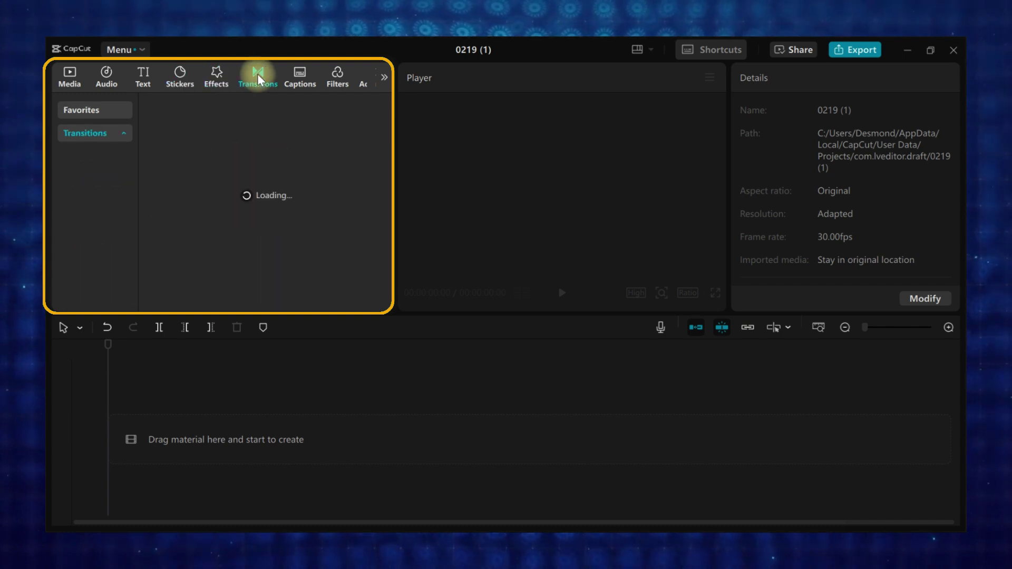
{"action": "left_click", "coordinate": [293, 75]}
{"action": "left_click", "coordinate": [331, 78]}
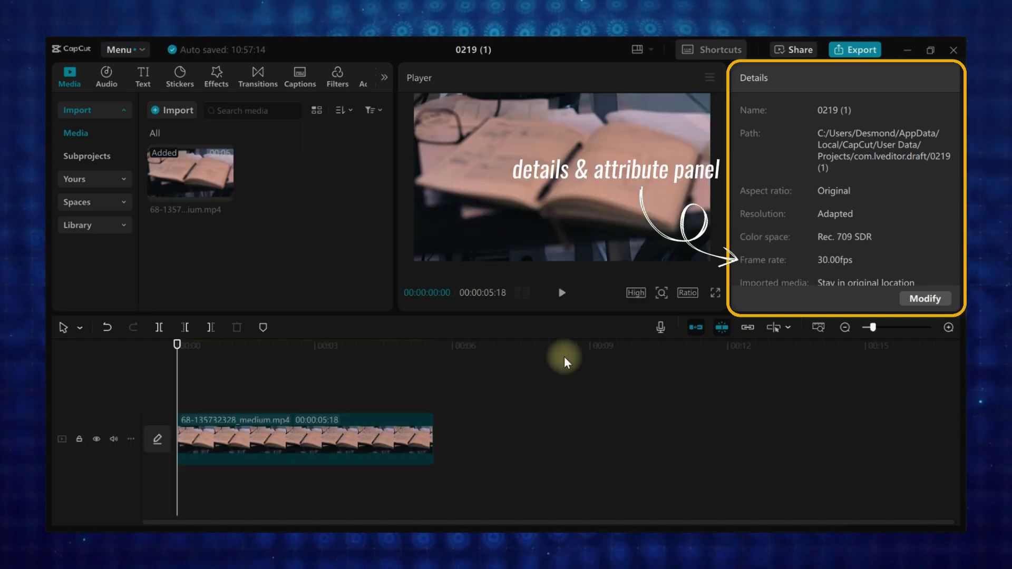
Scale the book clip on the timeline to 94% and rotate it to about -178.64°
{"action": "left_click", "coordinate": [389, 440]}
{"action": "scroll", "coordinate": [820, 179], "scroll_direction": "down", "scroll_amount": 6}
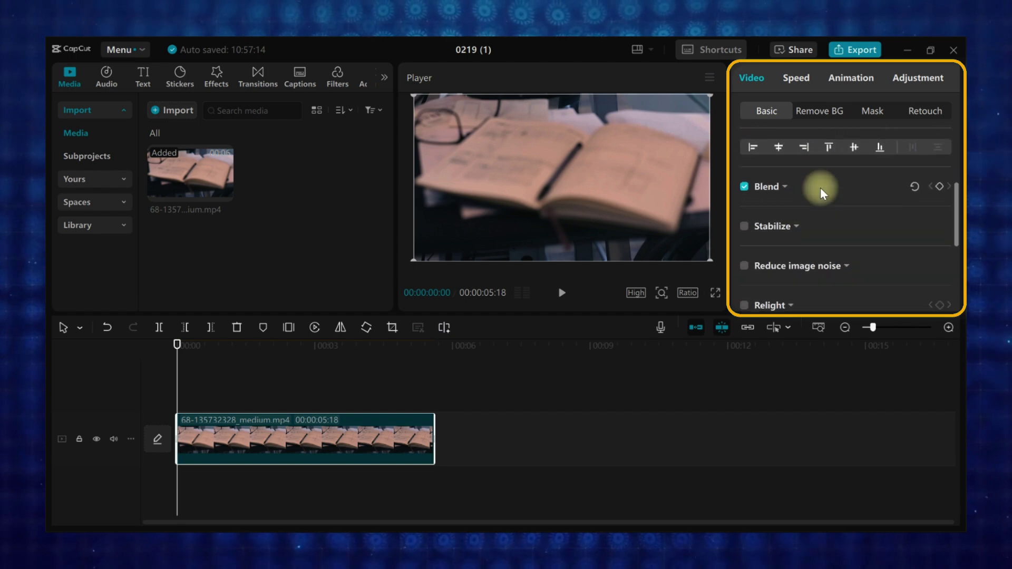
{"action": "scroll", "coordinate": [819, 201], "scroll_direction": "up", "scroll_amount": 1}
{"action": "scroll", "coordinate": [818, 201], "scroll_direction": "up", "scroll_amount": 5}
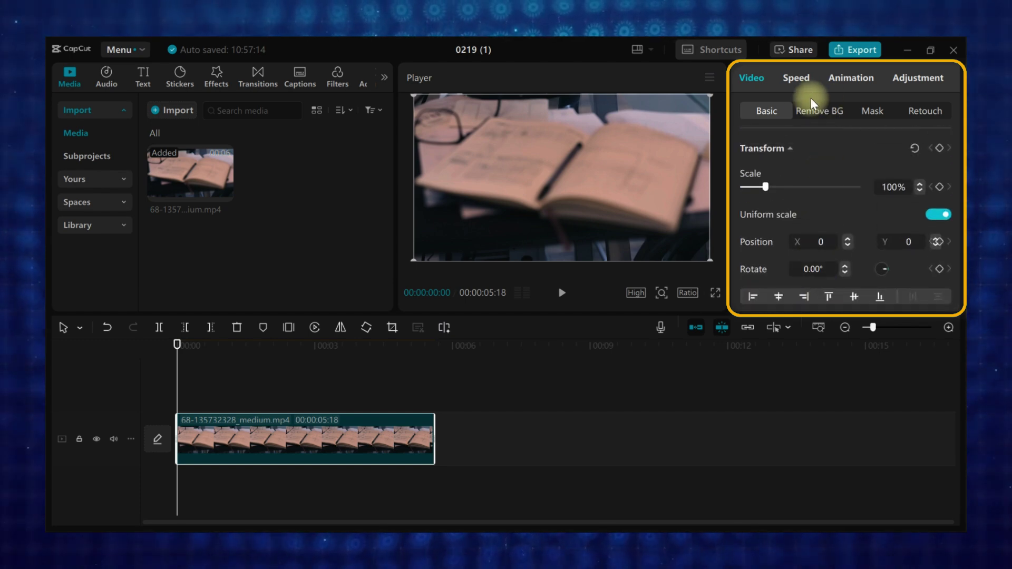
{"action": "mouse_move", "coordinate": [771, 186]}
{"action": "left_mouse_down"}
{"action": "mouse_move", "coordinate": [777, 195]}
{"action": "mouse_move", "coordinate": [765, 194]}
{"action": "left_mouse_up"}
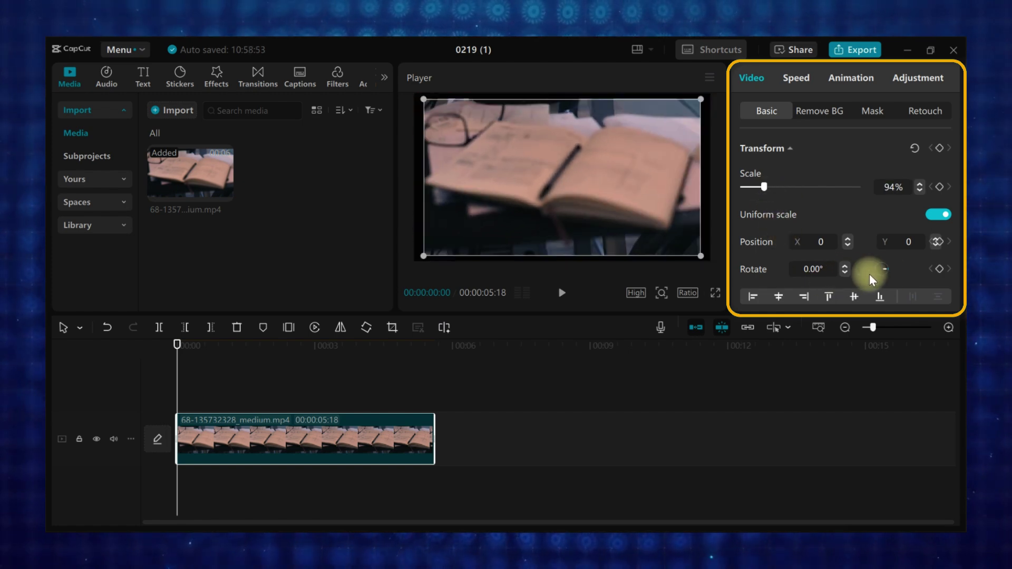
{"action": "left_click_drag", "start_coordinate": [890, 271], "coordinate": [871, 268]}
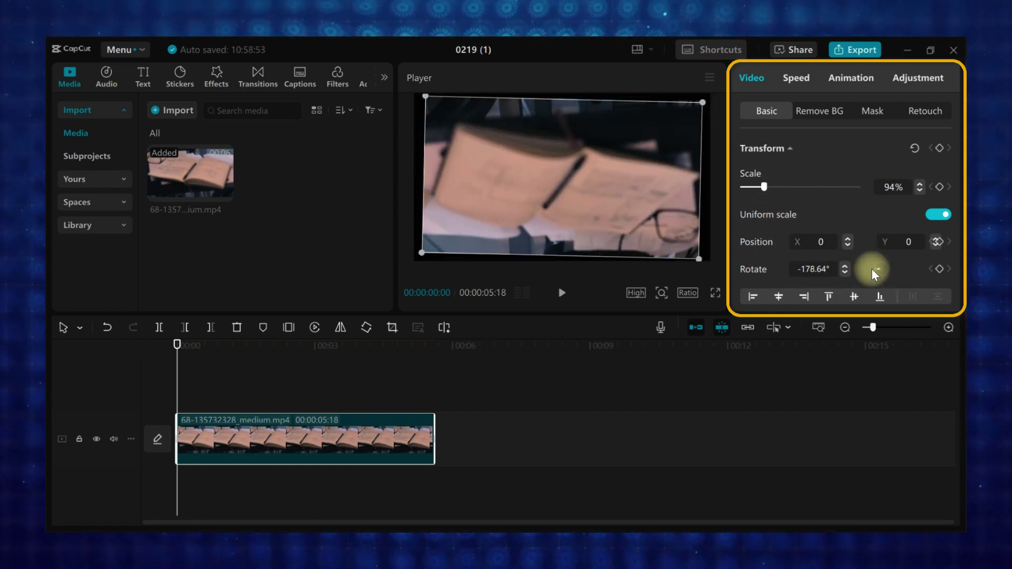
Examine the book clip's standard speed control and the available entrance animations
{"action": "left_click", "coordinate": [805, 78]}
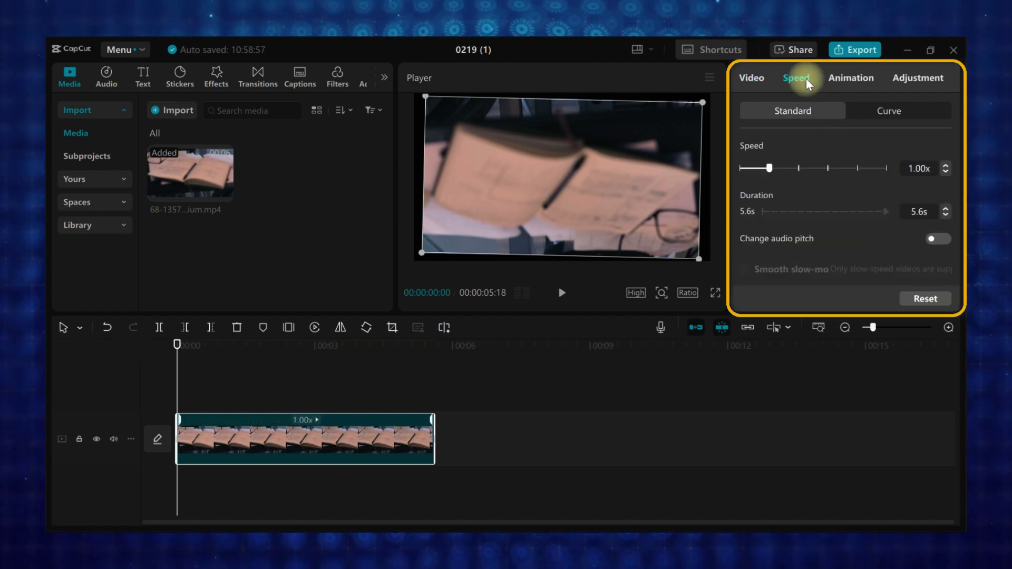
{"action": "left_click_drag", "start_coordinate": [786, 175], "coordinate": [772, 170]}
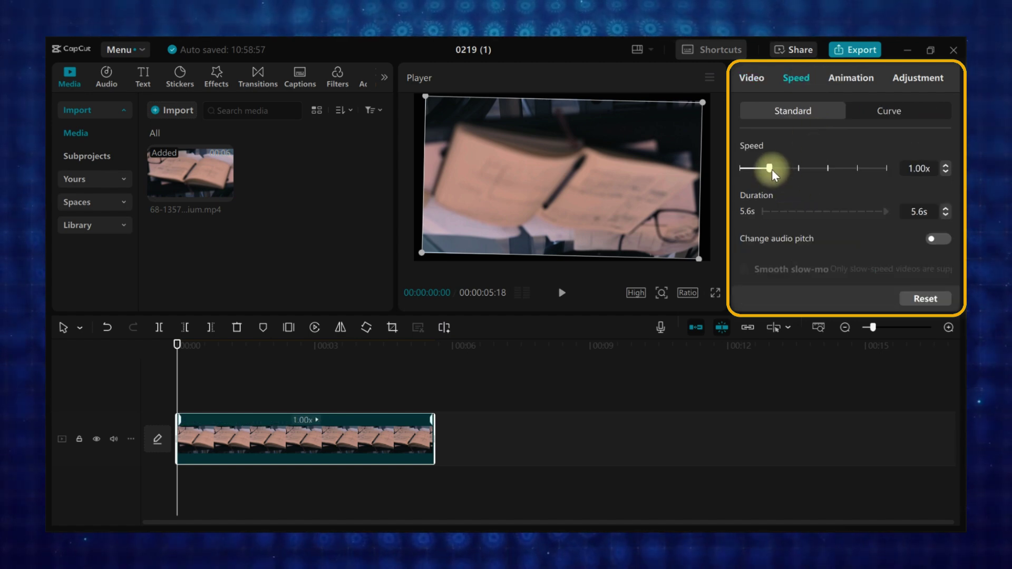
{"action": "left_click", "coordinate": [855, 82]}
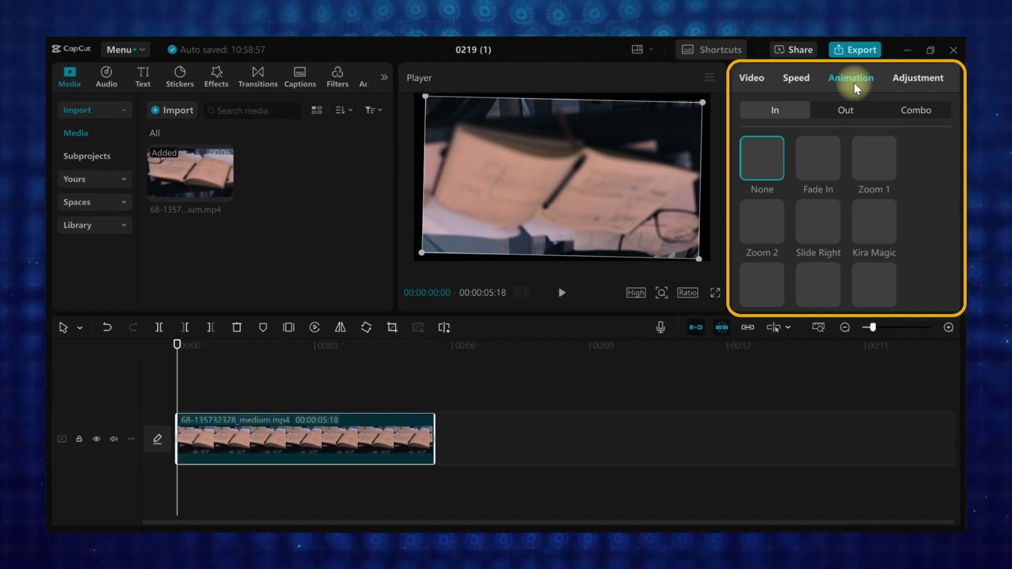
{"action": "scroll", "coordinate": [847, 137], "scroll_direction": "down", "scroll_amount": 5}
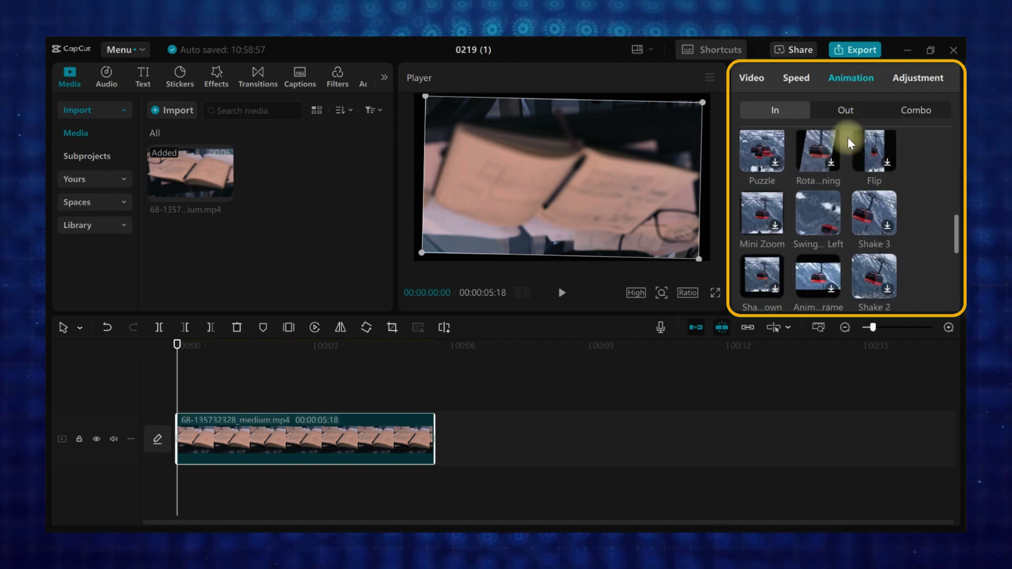
{"action": "scroll", "coordinate": [840, 162], "scroll_direction": "up", "scroll_amount": 5}
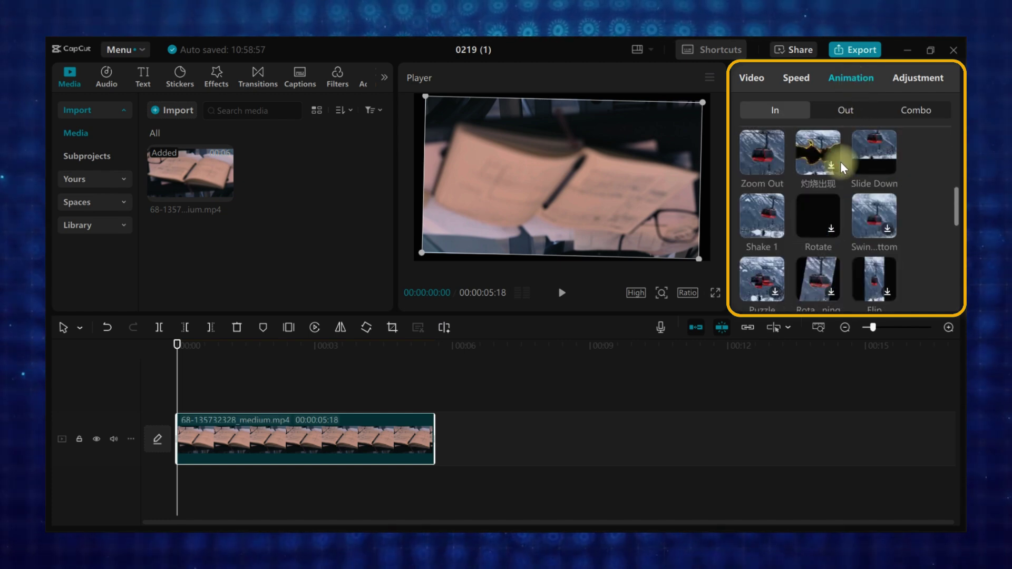
Set the book clip's saturation to 12 and enlarge the clip in the preview until it fills the frame
{"action": "left_click", "coordinate": [928, 79]}
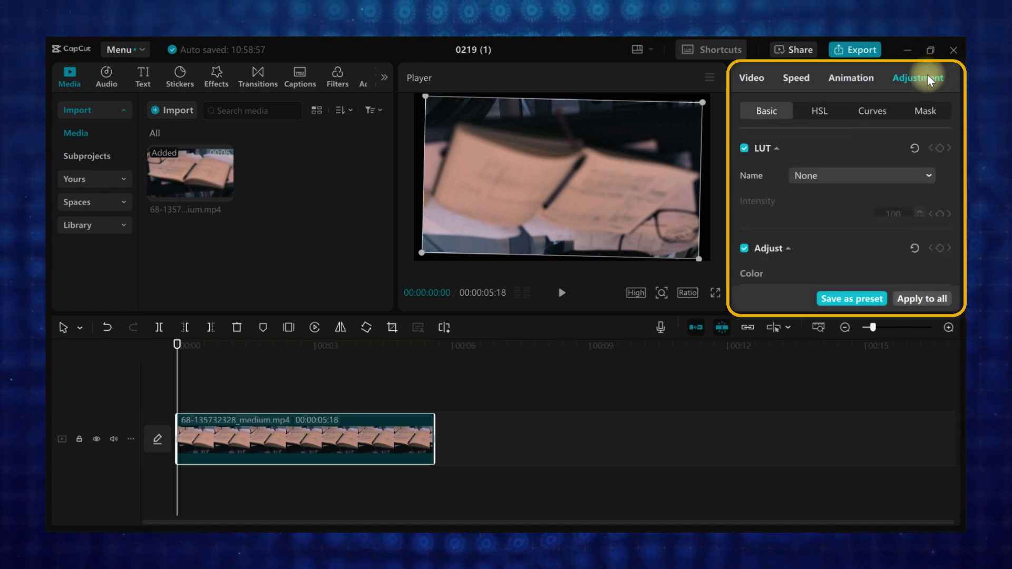
{"action": "scroll", "coordinate": [843, 191], "scroll_direction": "down", "scroll_amount": 8}
{"action": "scroll", "coordinate": [824, 194], "scroll_direction": "up", "scroll_amount": 8}
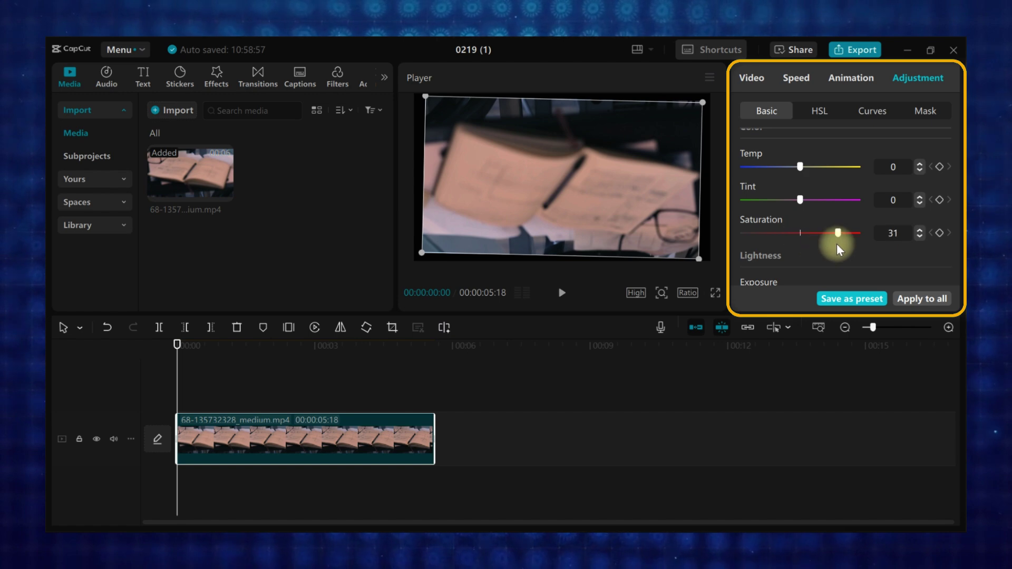
{"action": "left_click_drag", "start_coordinate": [837, 244], "coordinate": [812, 243]}
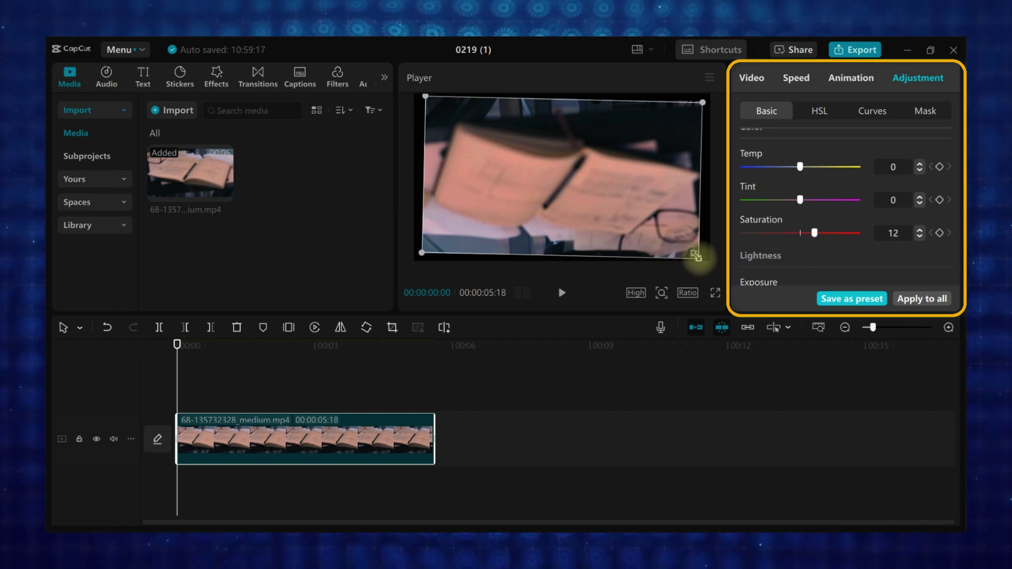
{"action": "left_click_drag", "start_coordinate": [696, 255], "coordinate": [737, 281]}
{"action": "scroll", "coordinate": [789, 213], "scroll_direction": "down", "scroll_amount": 10}
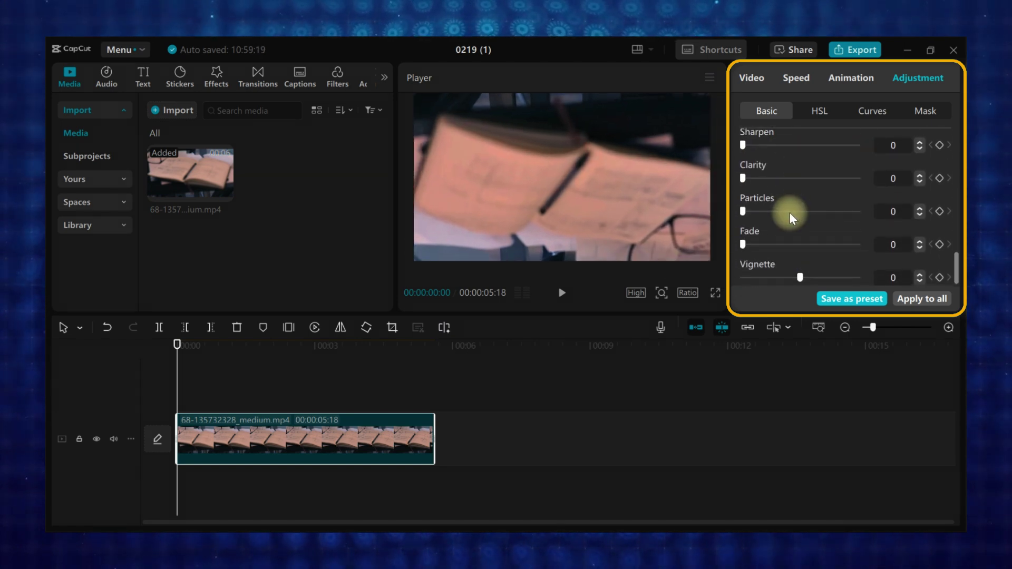
{"action": "scroll", "coordinate": [790, 213], "scroll_direction": "up", "scroll_amount": 2}
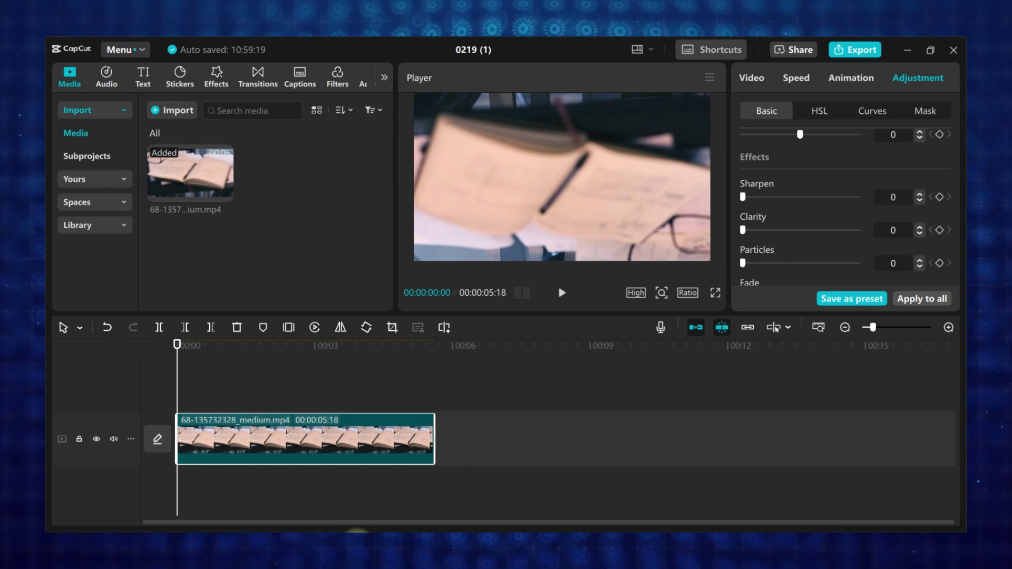
Switch to the tutorial files folder in File Explorer and add 2330708-sd_960_540_24fps to the project's media library
{"action": "key", "text": "alt+Tab"}
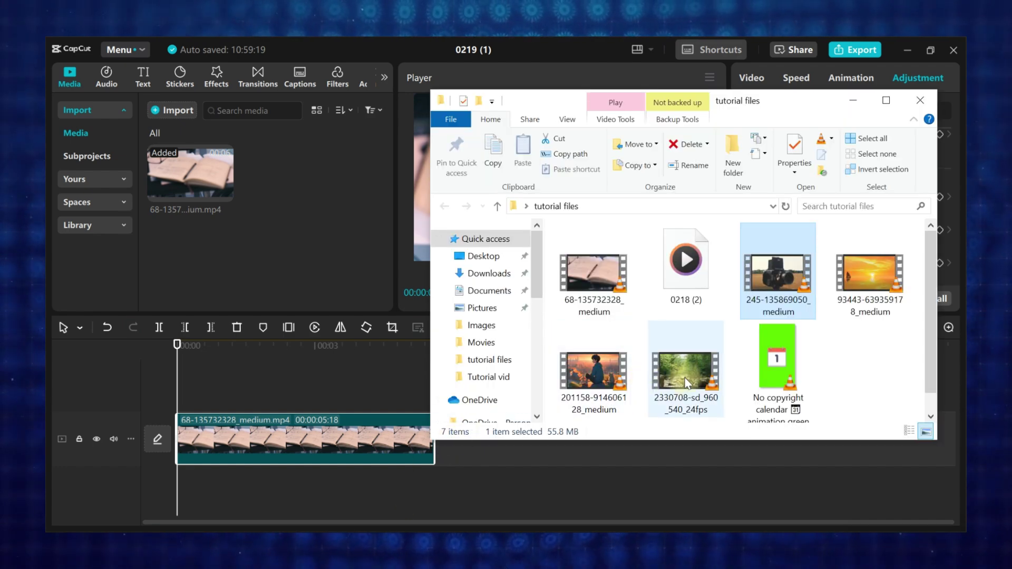
{"action": "left_click", "coordinate": [657, 379]}
{"action": "left_click_drag", "start_coordinate": [624, 329], "coordinate": [312, 208]}
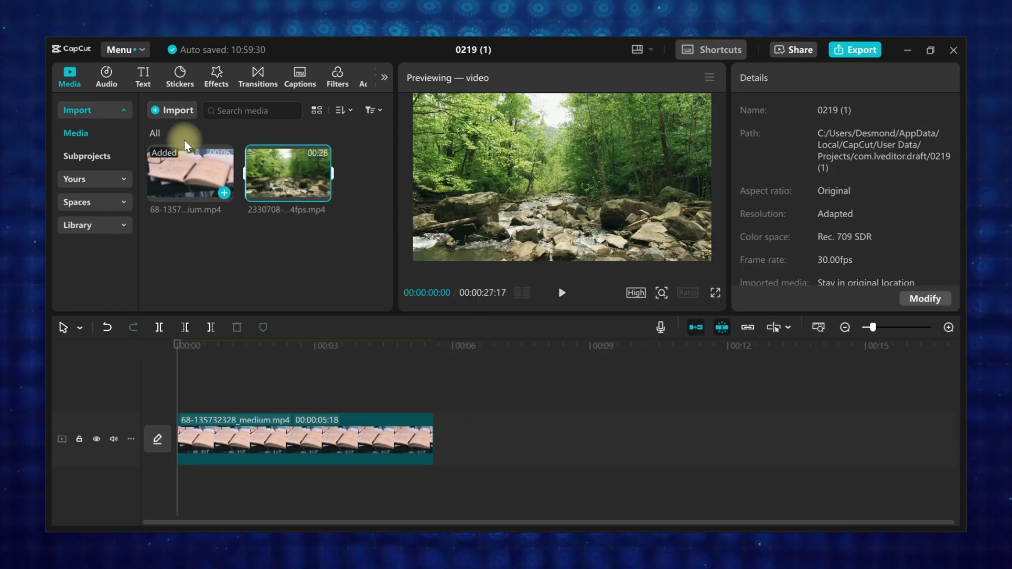
{"action": "left_click", "coordinate": [170, 113]}
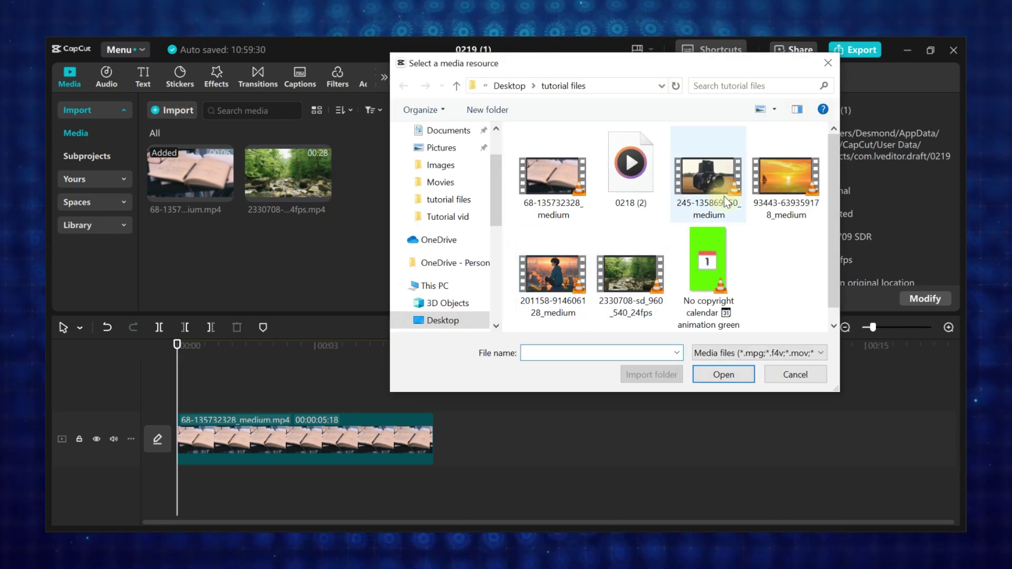
{"action": "left_click", "coordinate": [561, 265]}
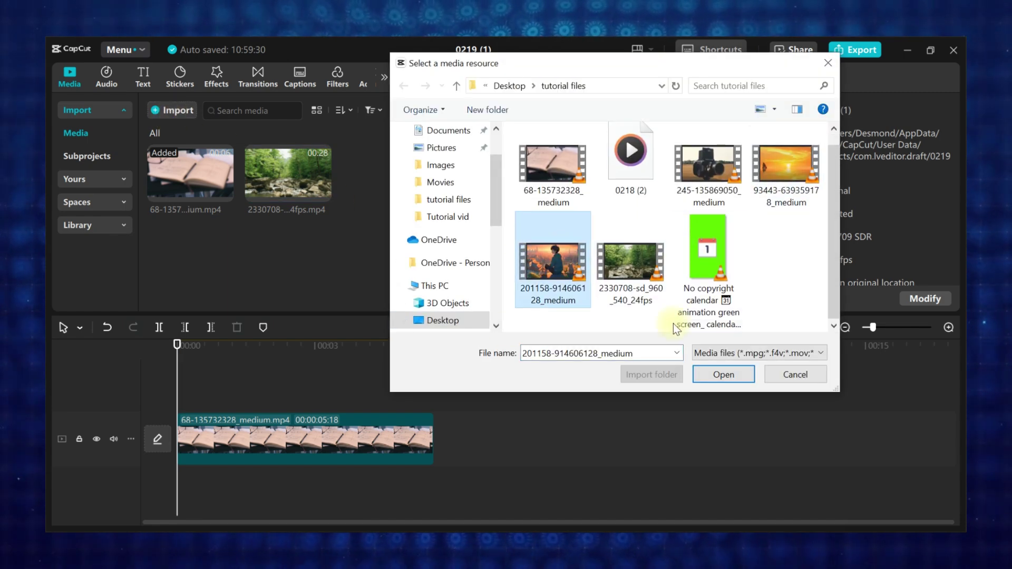
{"action": "left_click", "coordinate": [712, 374]}
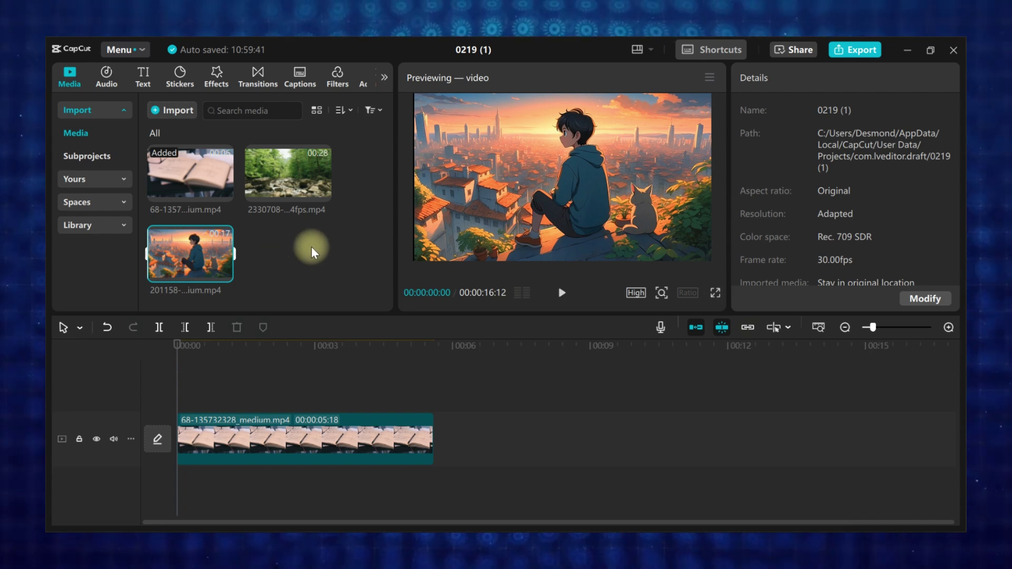
Trim the start of the forest stream clip to about 00:00:03:27 and place it on the timeline directly after the book clip
{"action": "mouse_move", "coordinate": [224, 254]}
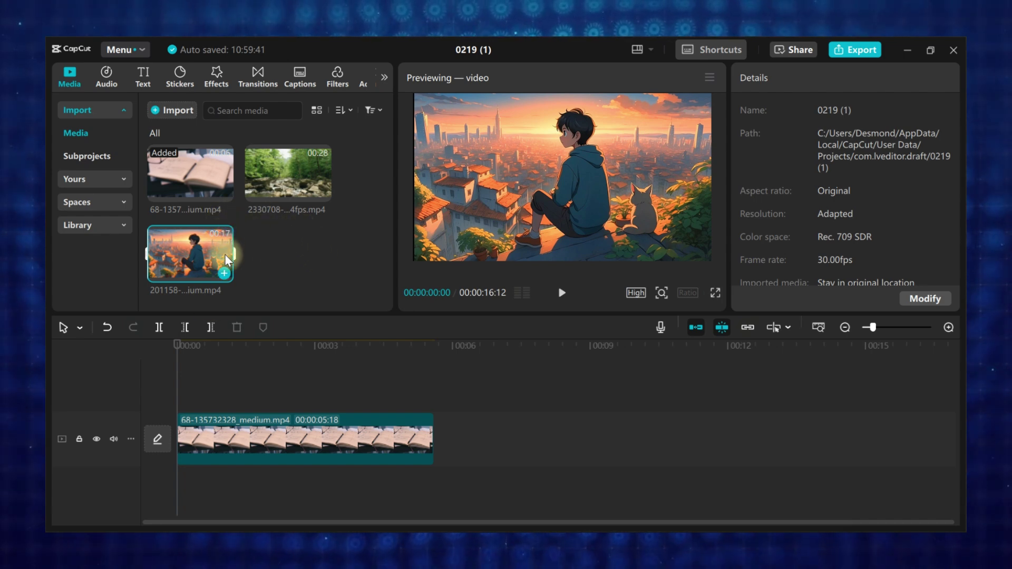
{"action": "mouse_move", "coordinate": [304, 172]}
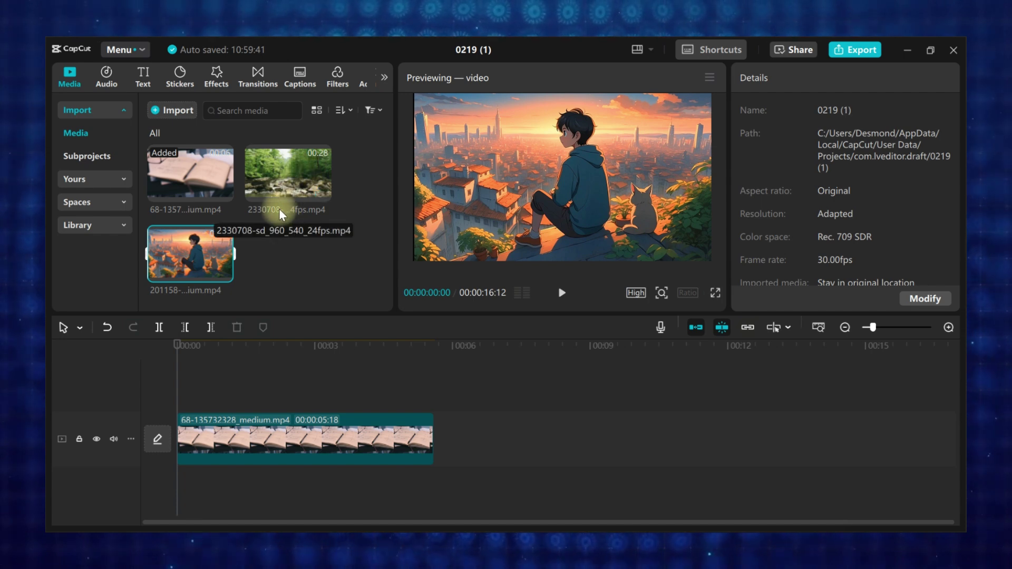
{"action": "left_click", "coordinate": [274, 190]}
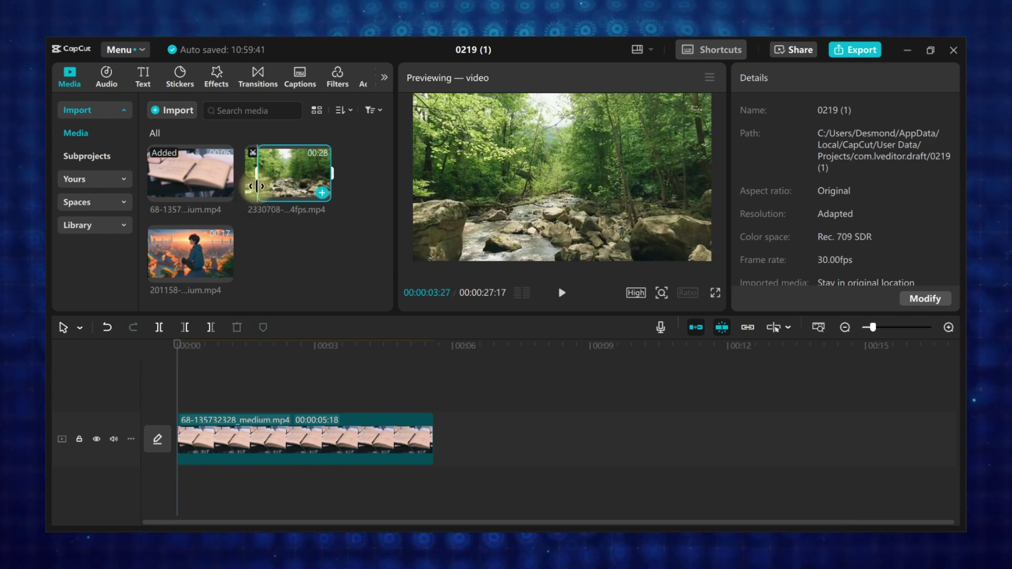
{"action": "left_click_drag", "start_coordinate": [332, 171], "coordinate": [442, 434]}
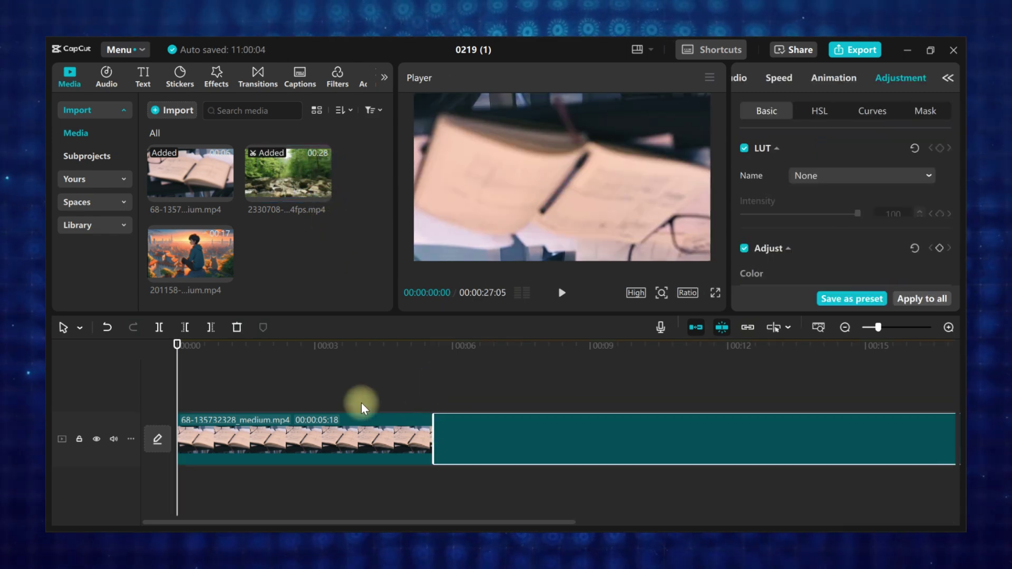
{"action": "left_click", "coordinate": [220, 274]}
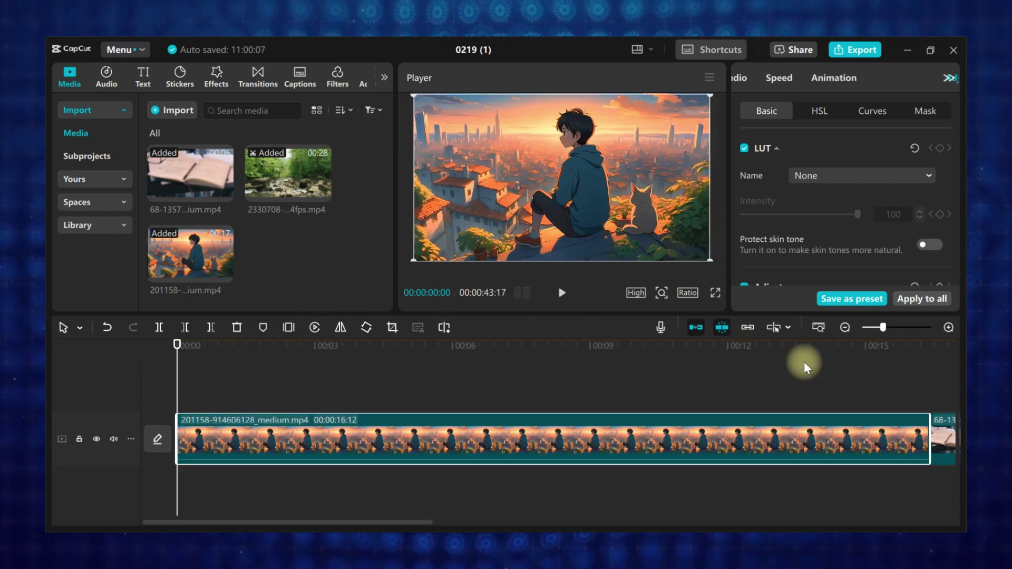
{"action": "left_click", "coordinate": [820, 327]}
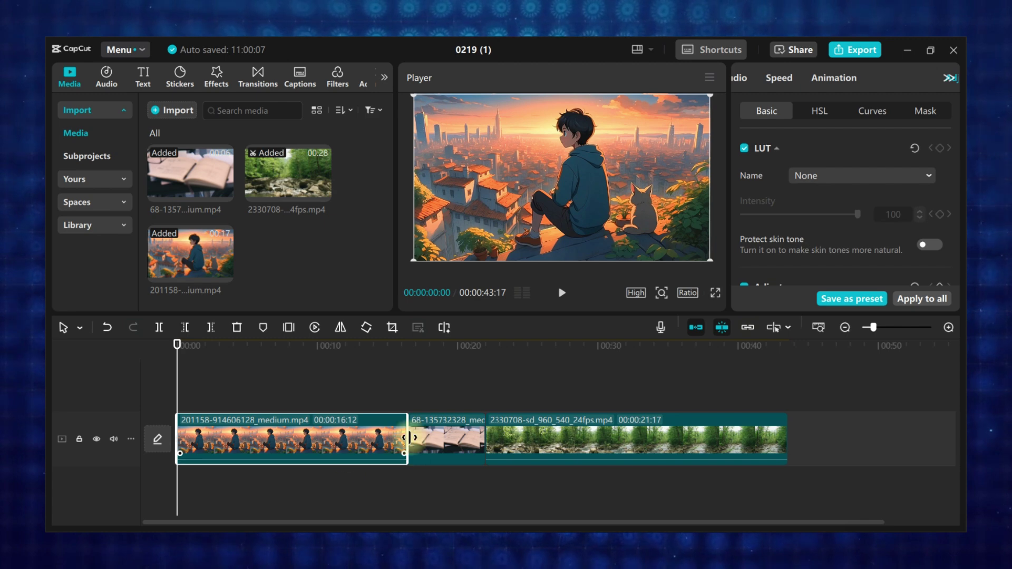
{"action": "left_click_drag", "start_coordinate": [448, 439], "coordinate": [763, 441]}
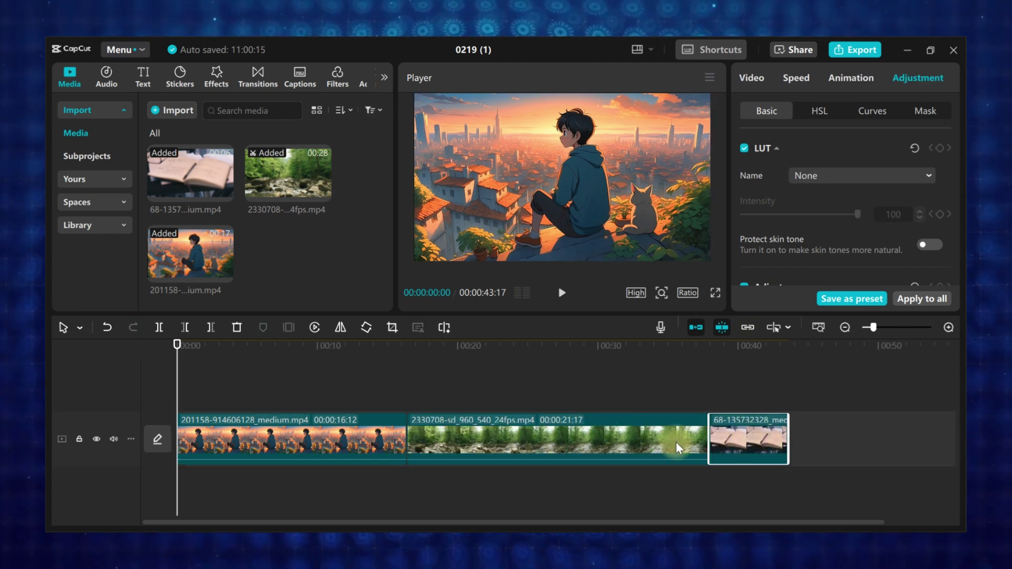
{"action": "left_click_drag", "start_coordinate": [524, 442], "coordinate": [283, 431]}
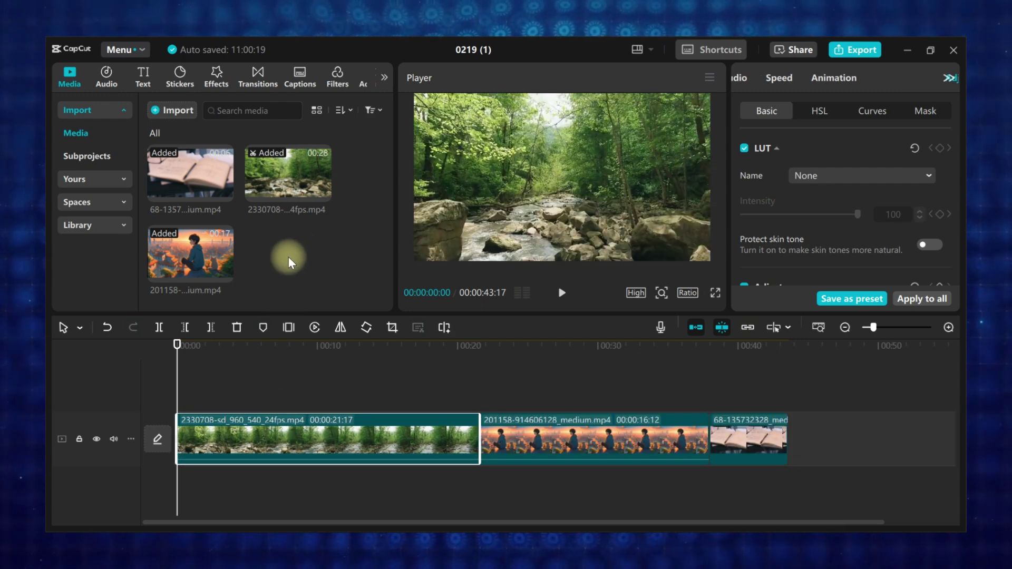
Create a new folder in the media library, keeping its default name
{"action": "right_click", "coordinate": [293, 237]}
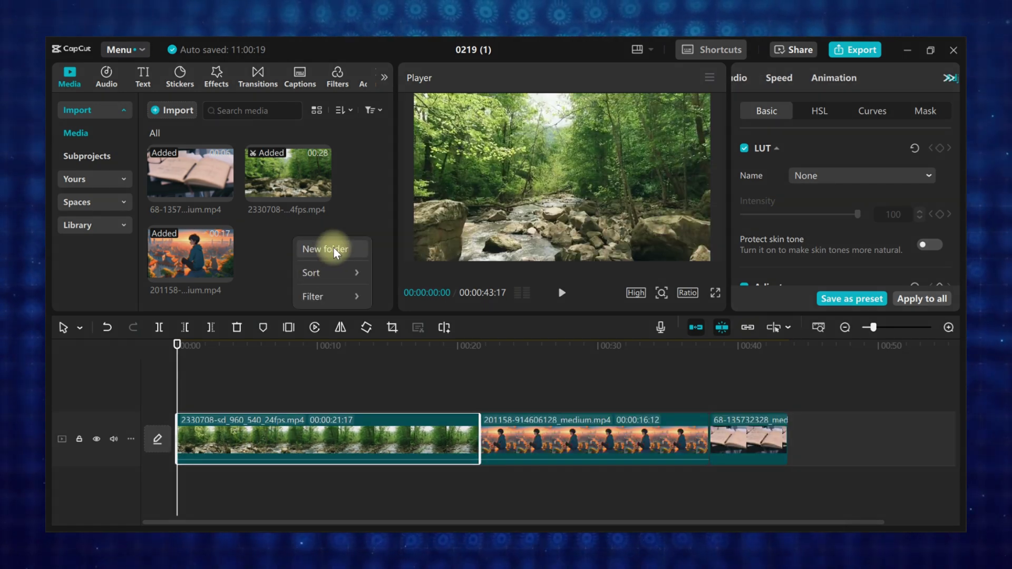
{"action": "left_click", "coordinate": [333, 247]}
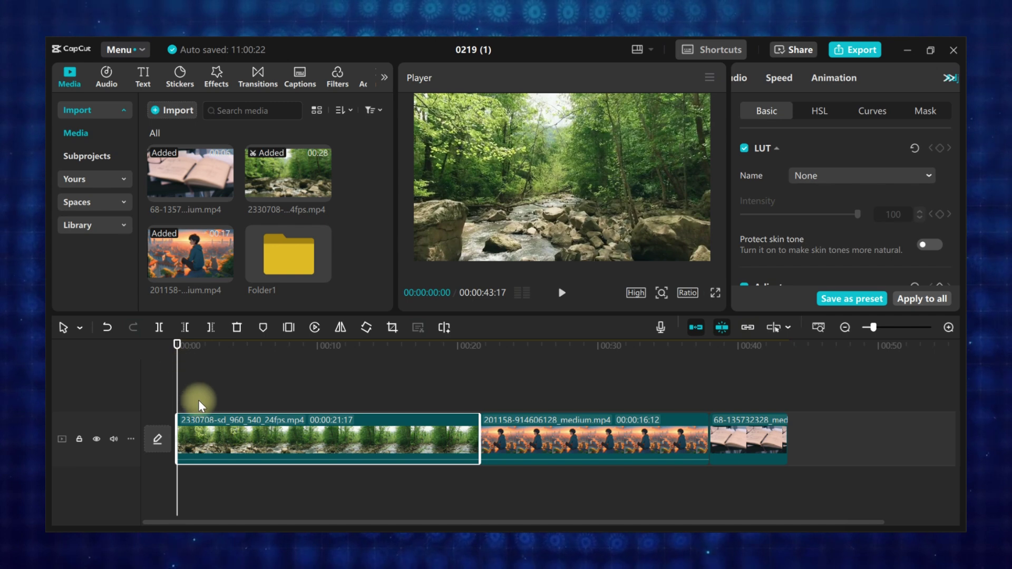
Split the forest stream clip at 00:00:03:26 and delete the piece before the cut
{"action": "left_click_drag", "start_coordinate": [181, 369], "coordinate": [232, 404]}
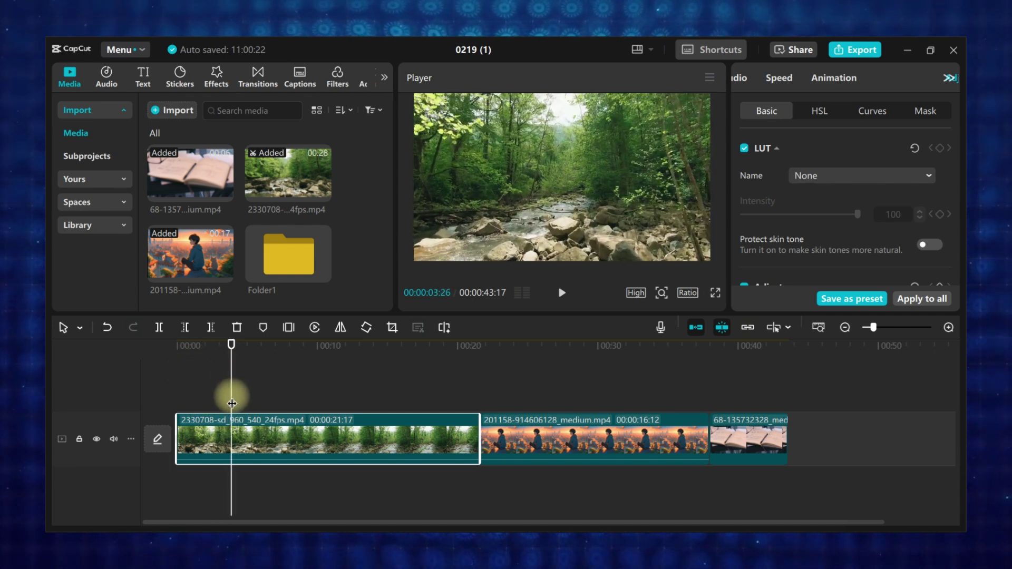
{"action": "left_click", "coordinate": [161, 329]}
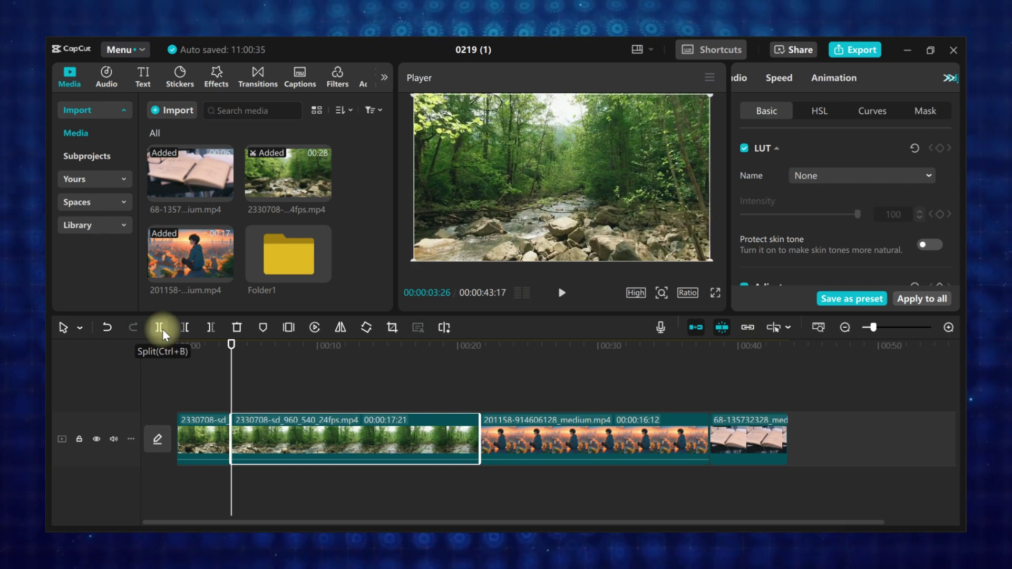
{"action": "left_click", "coordinate": [209, 433]}
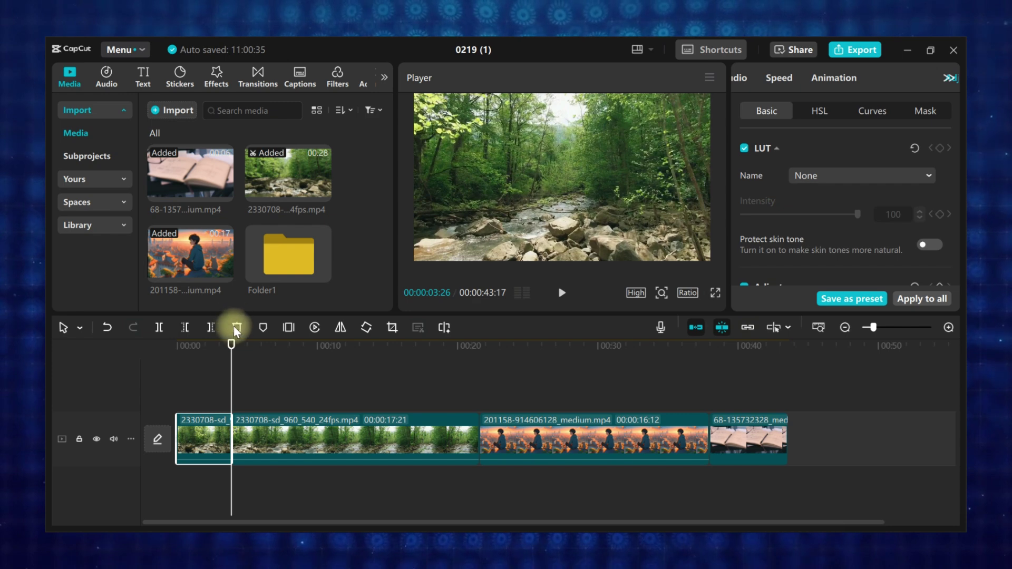
{"action": "key", "text": "Delete"}
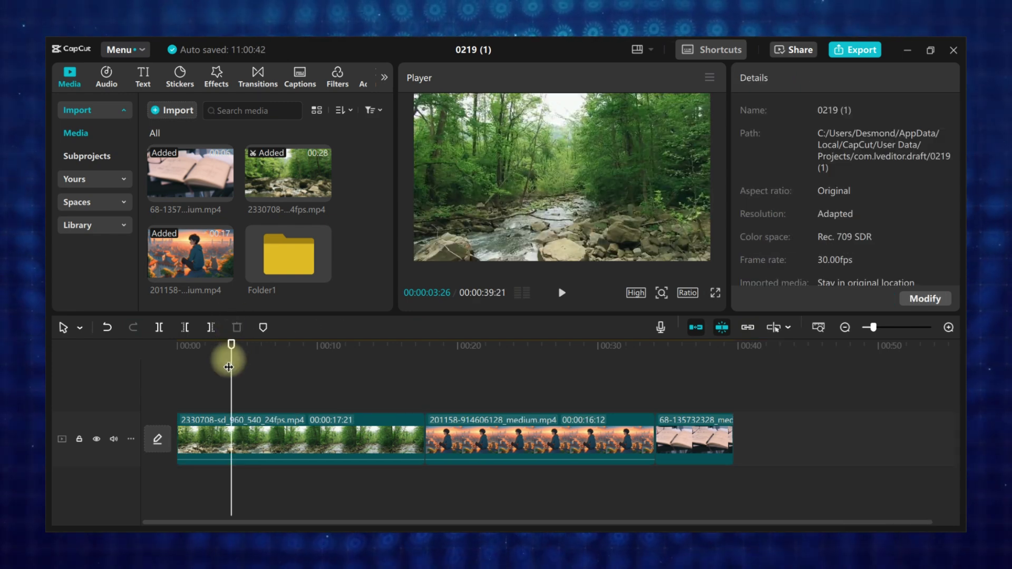
Trim the end of the anime city clip to about 00:00:27 on the timeline and cut about two seconds from its start
{"action": "left_click_drag", "start_coordinate": [228, 368], "coordinate": [240, 367]}
{"action": "left_click", "coordinate": [289, 433]}
{"action": "left_click", "coordinate": [566, 430]}
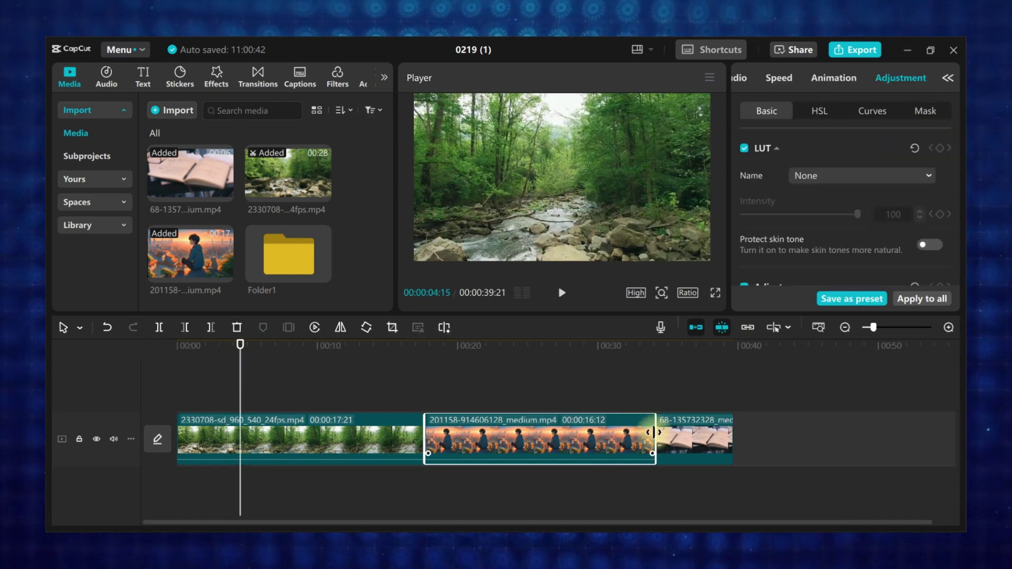
{"action": "left_click_drag", "start_coordinate": [654, 433], "coordinate": [652, 433]}
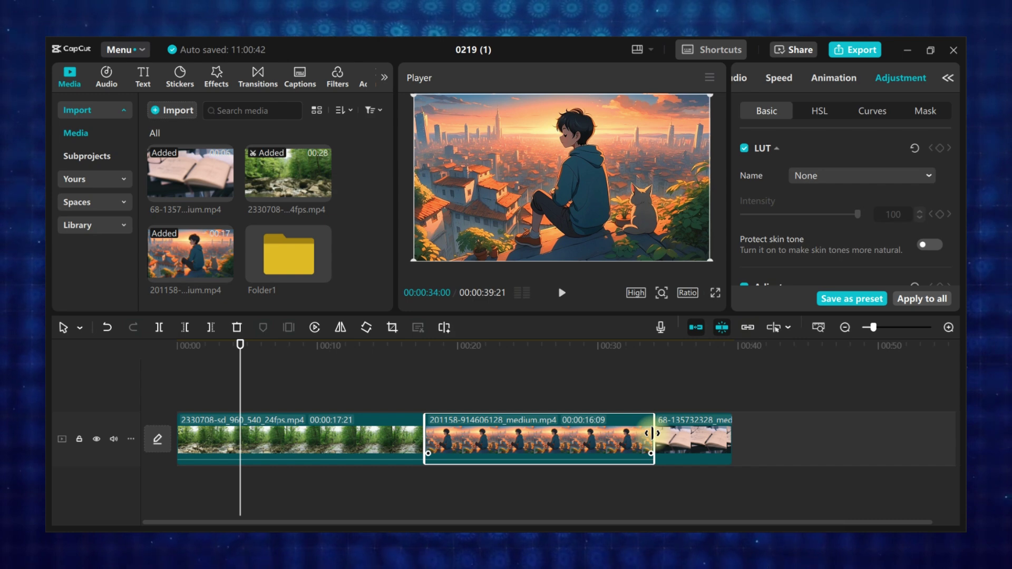
{"action": "left_click_drag", "start_coordinate": [652, 433], "coordinate": [564, 430]}
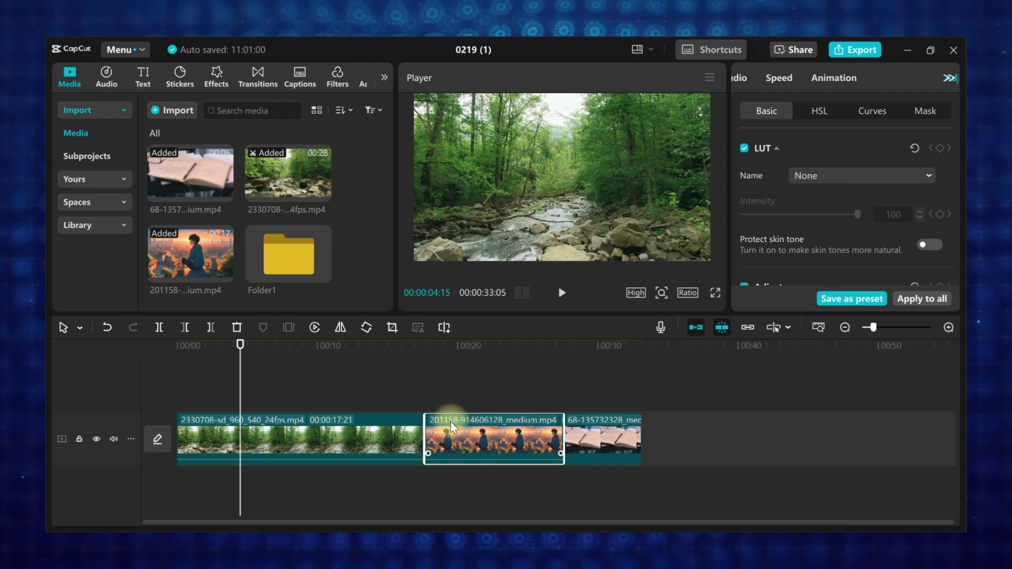
{"action": "left_click_drag", "start_coordinate": [425, 453], "coordinate": [451, 467]}
Cut the forest stream clip with the Split tool at about 4, 6 and 10 seconds, with the timeline's preview axis turned on
{"action": "key", "text": "b"}
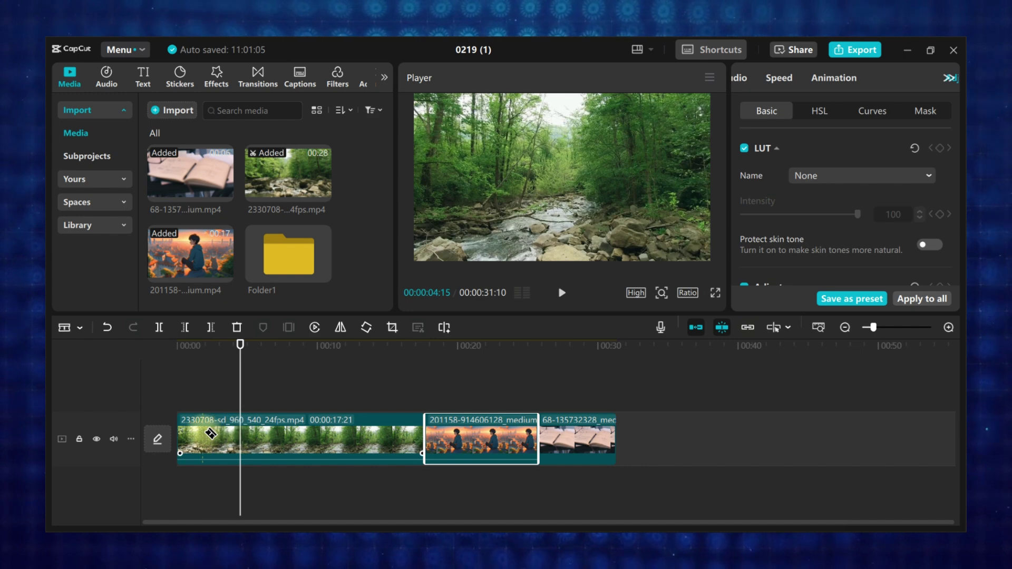
{"action": "left_click", "coordinate": [239, 434]}
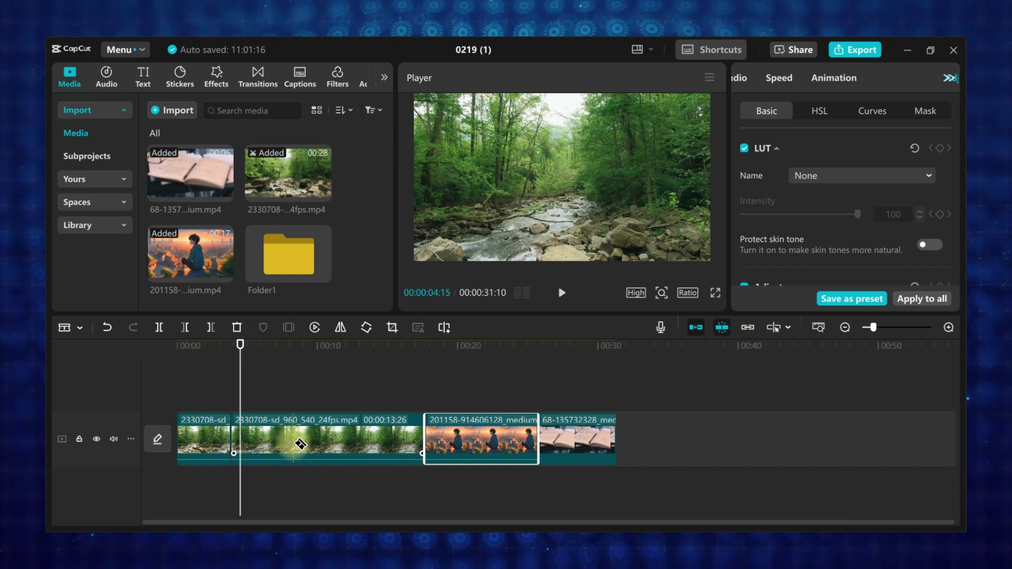
{"action": "key", "text": "b"}
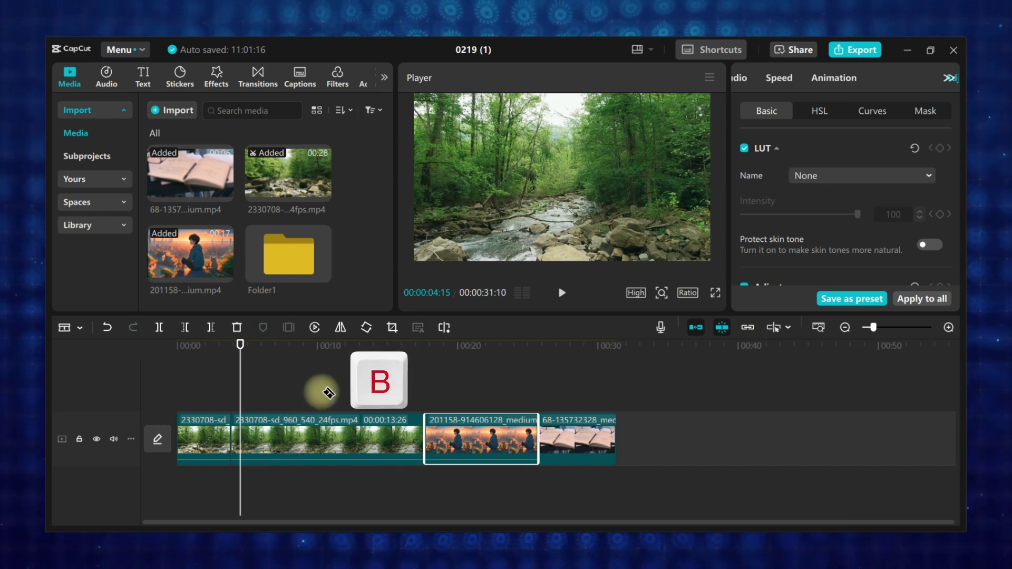
{"action": "left_click", "coordinate": [773, 328]}
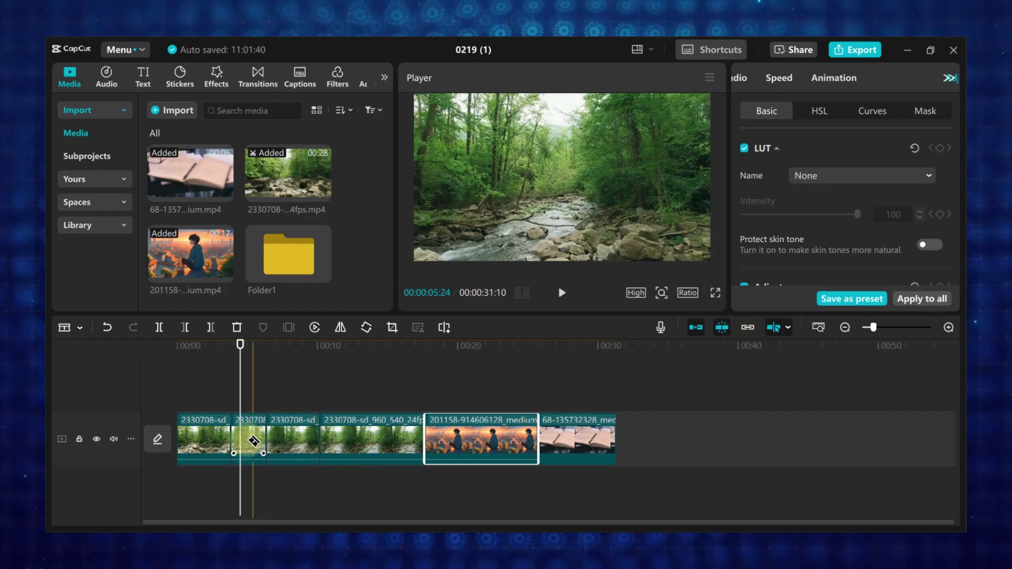
Switch to the Select tool and select the last forest piece, followed by the anime city clip
{"action": "left_click", "coordinate": [79, 328]}
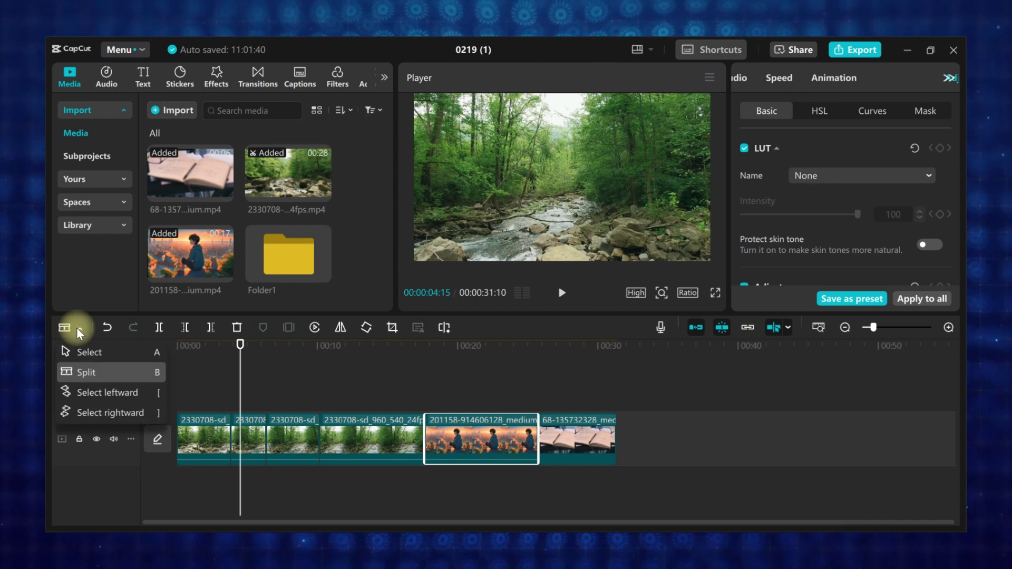
{"action": "left_click", "coordinate": [109, 351]}
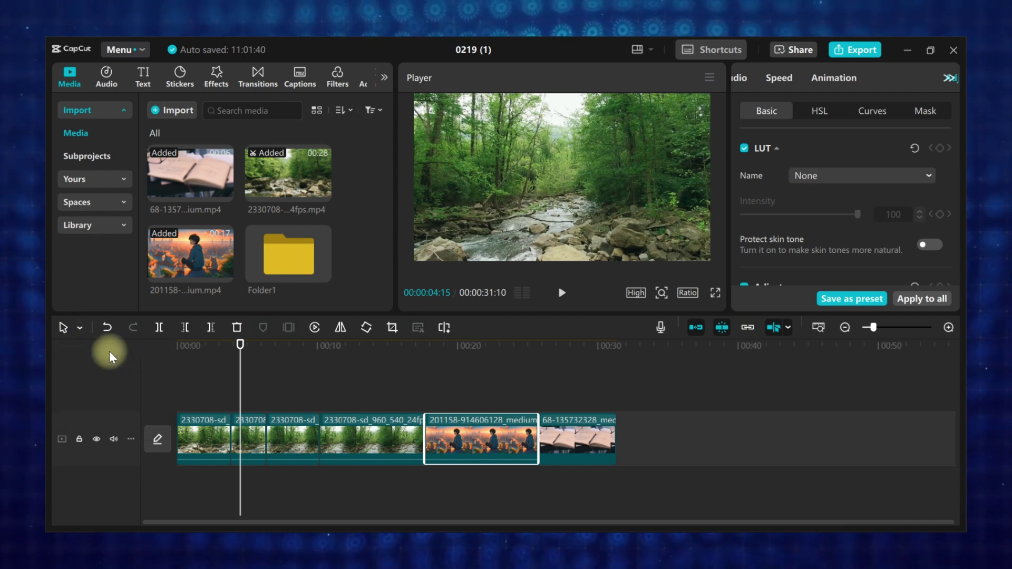
{"action": "left_click", "coordinate": [381, 441]}
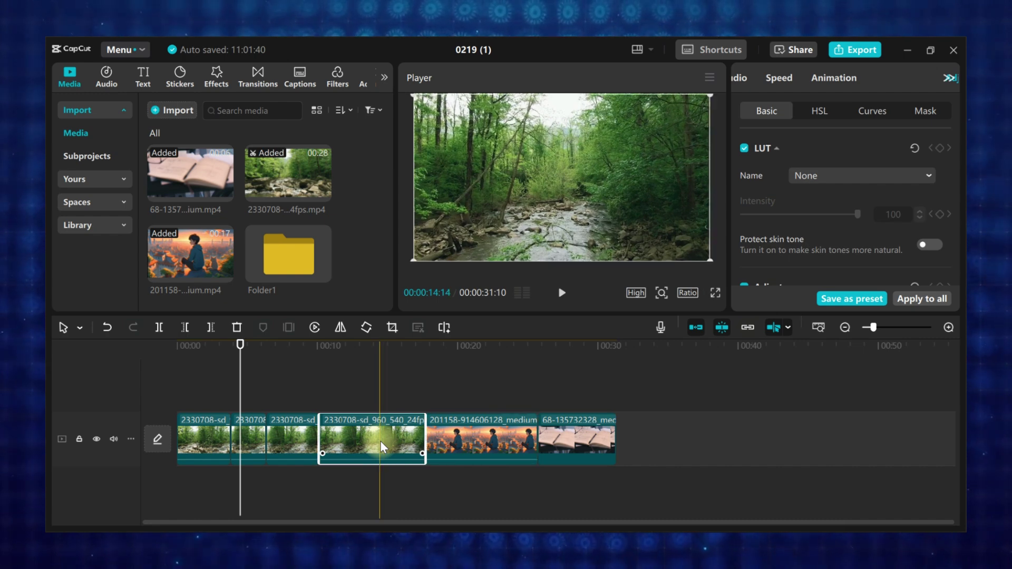
{"action": "left_click", "coordinate": [517, 430]}
Switch the timeline cursor to the Split tool and return it to Select without cutting any clip
{"action": "left_click", "coordinate": [80, 327]}
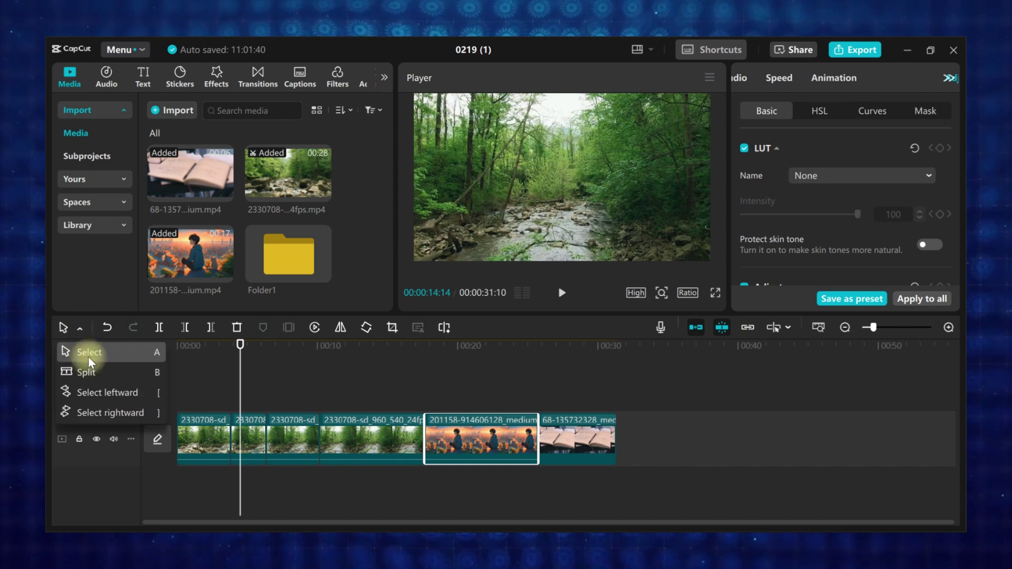
{"action": "left_click", "coordinate": [96, 371]}
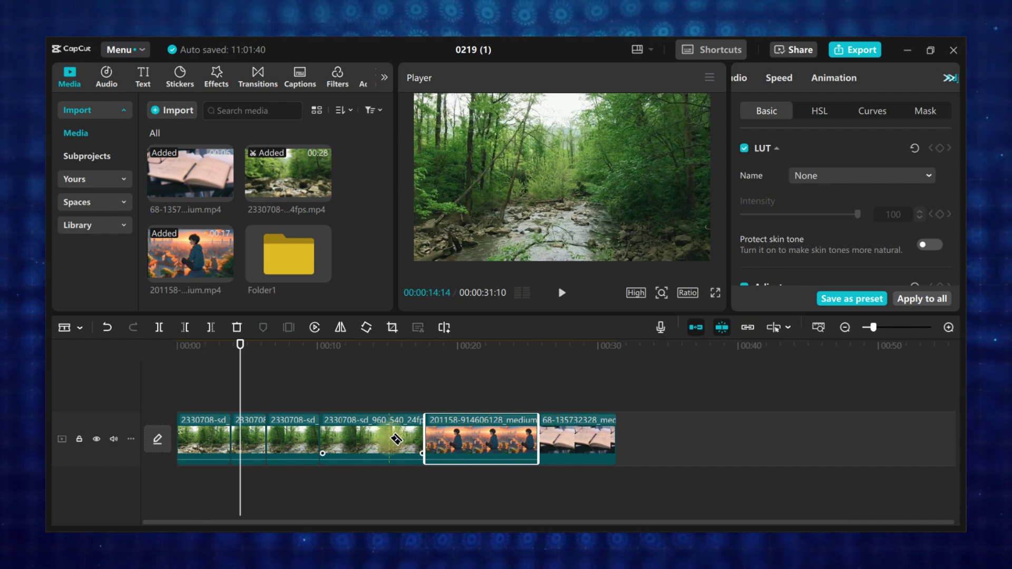
{"action": "left_click", "coordinate": [80, 331]}
{"action": "left_click", "coordinate": [84, 351]}
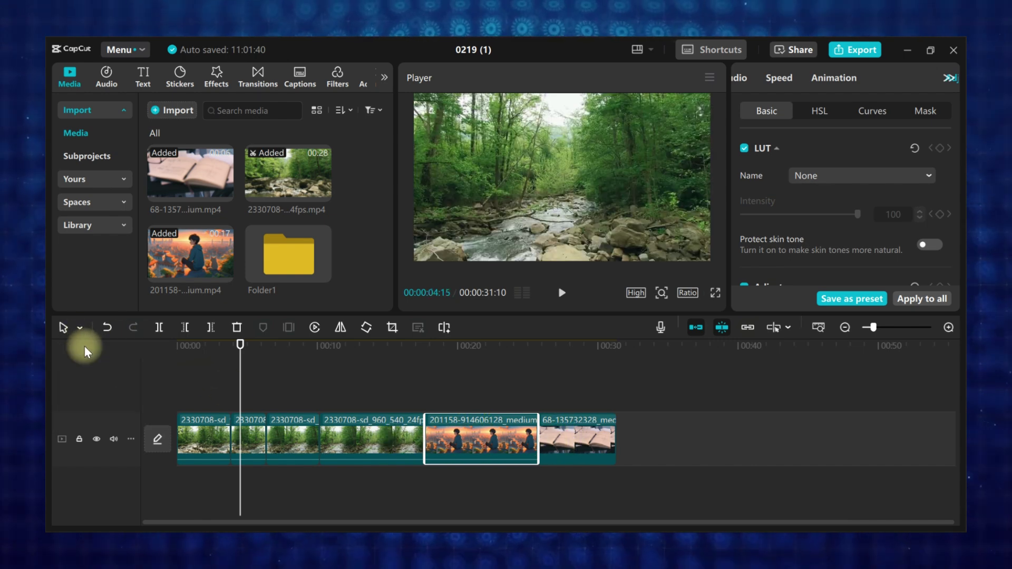
Use Select leftward to select the first three forest pieces and move them together to the end of the timeline
{"action": "left_click", "coordinate": [80, 327]}
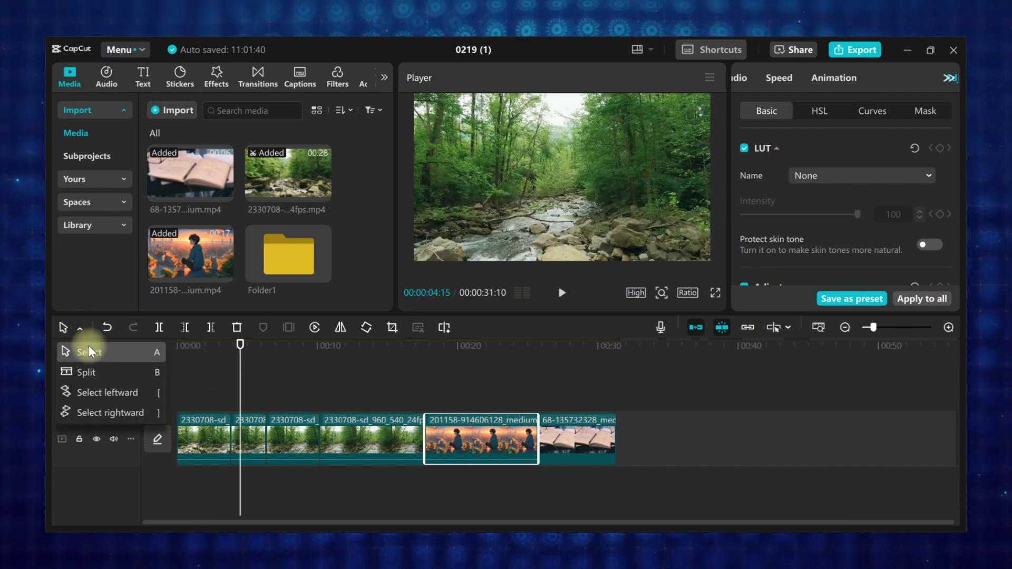
{"action": "left_click", "coordinate": [100, 394]}
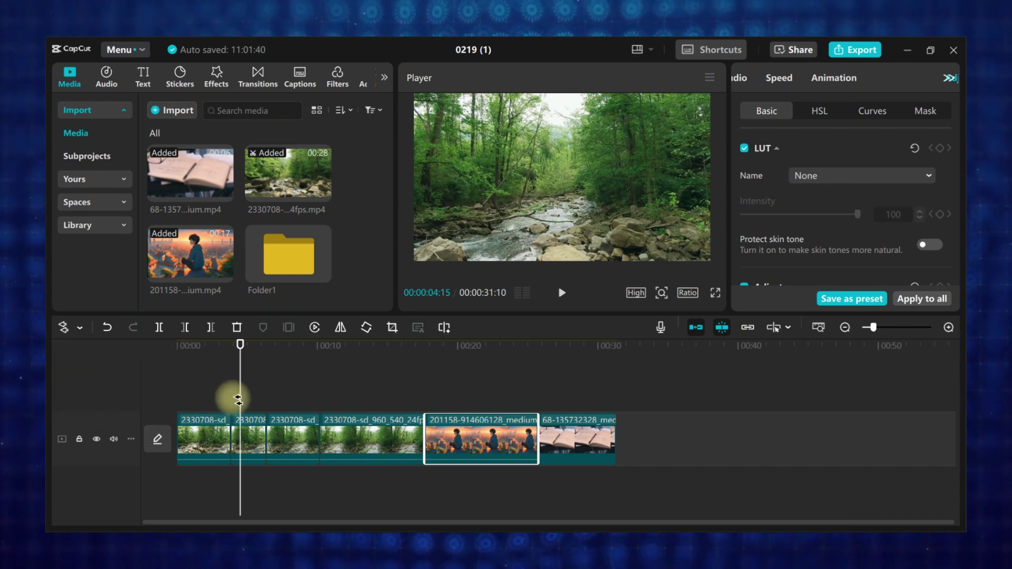
{"action": "left_click", "coordinate": [311, 394]}
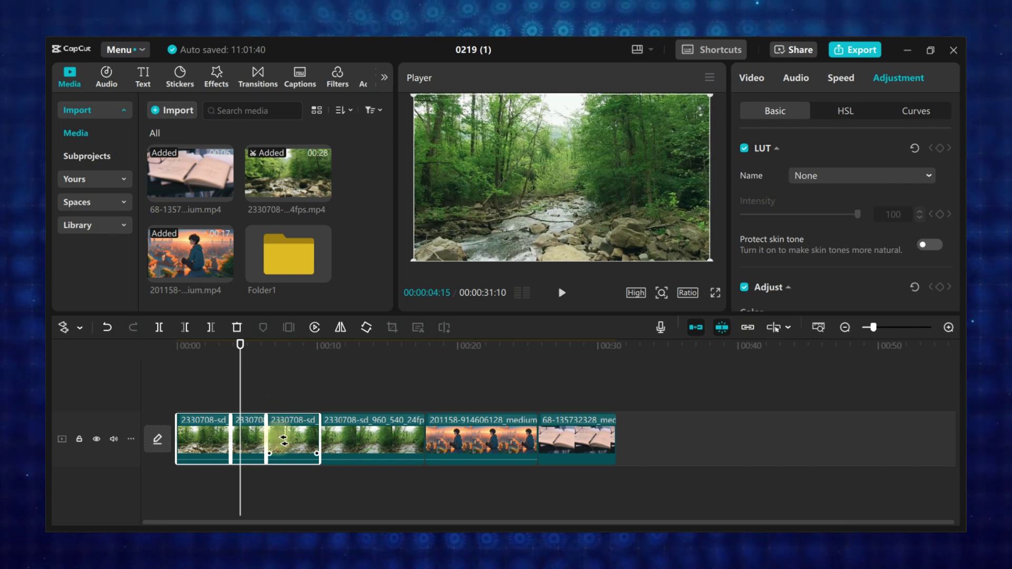
{"action": "left_click_drag", "start_coordinate": [283, 440], "coordinate": [653, 425]}
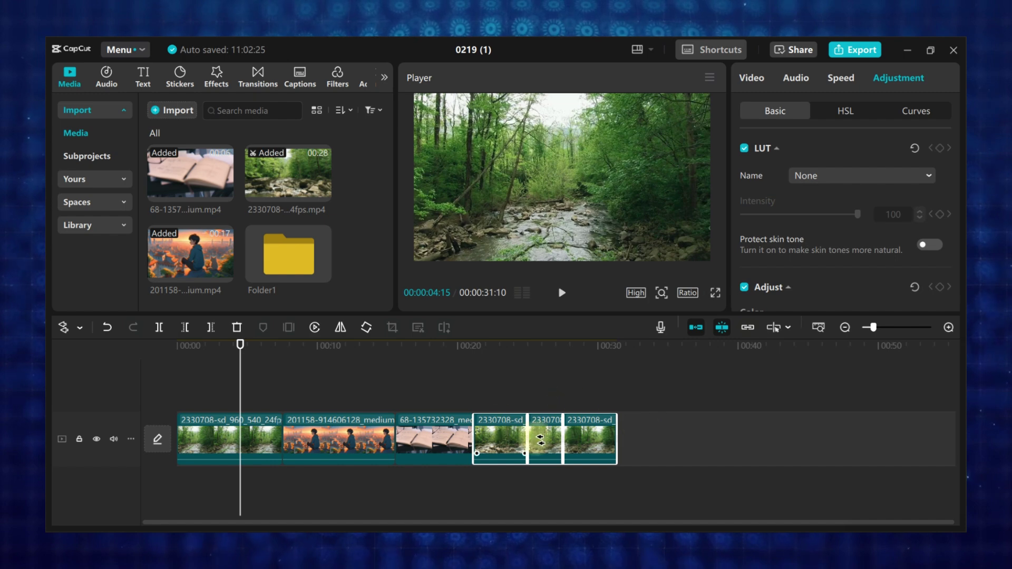
Use Select rightward to select the book clip and everything after it, and move the group ahead of the anime city clip
{"action": "left_click", "coordinate": [79, 328]}
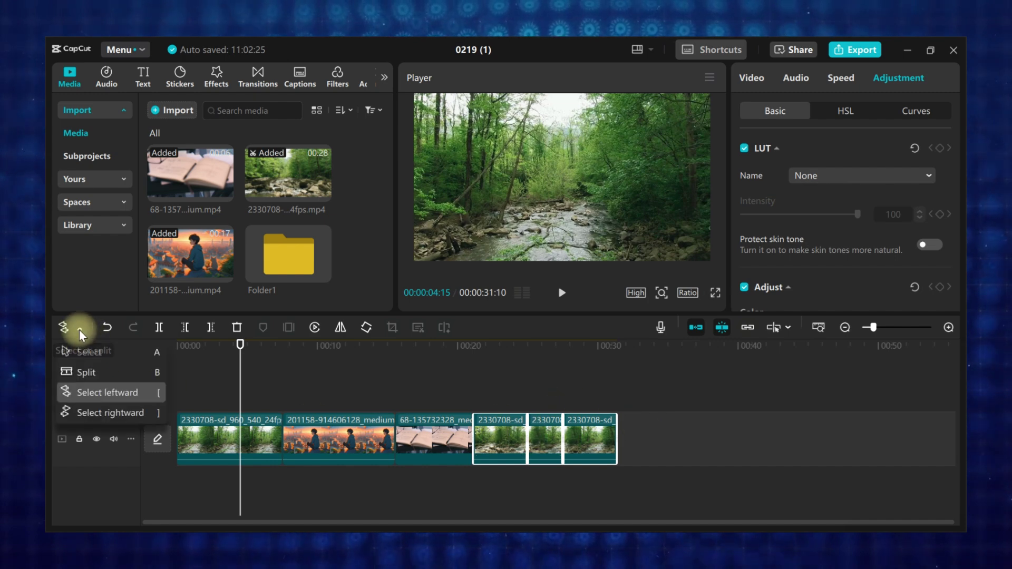
{"action": "left_click", "coordinate": [96, 414]}
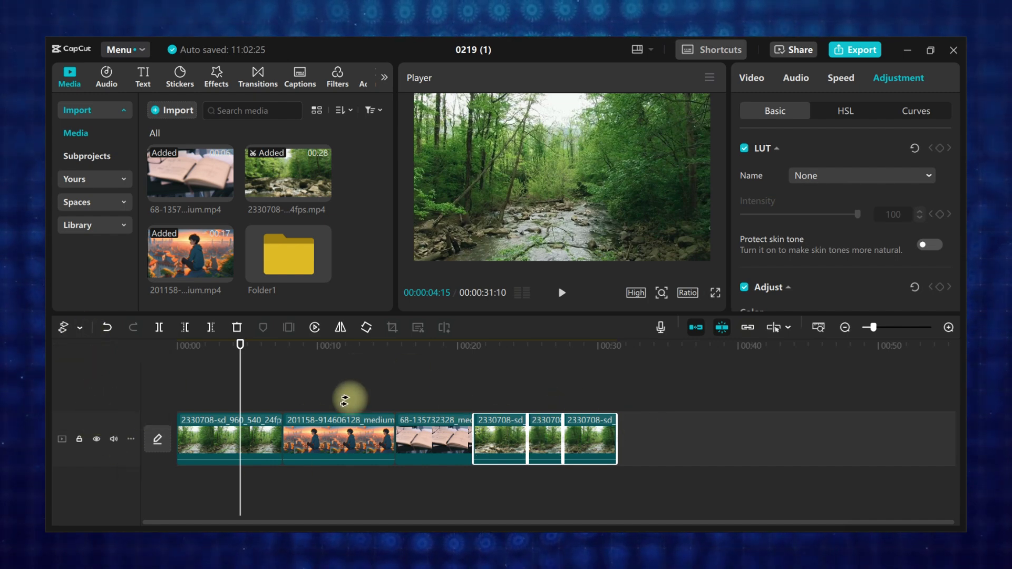
{"action": "left_click", "coordinate": [430, 393]}
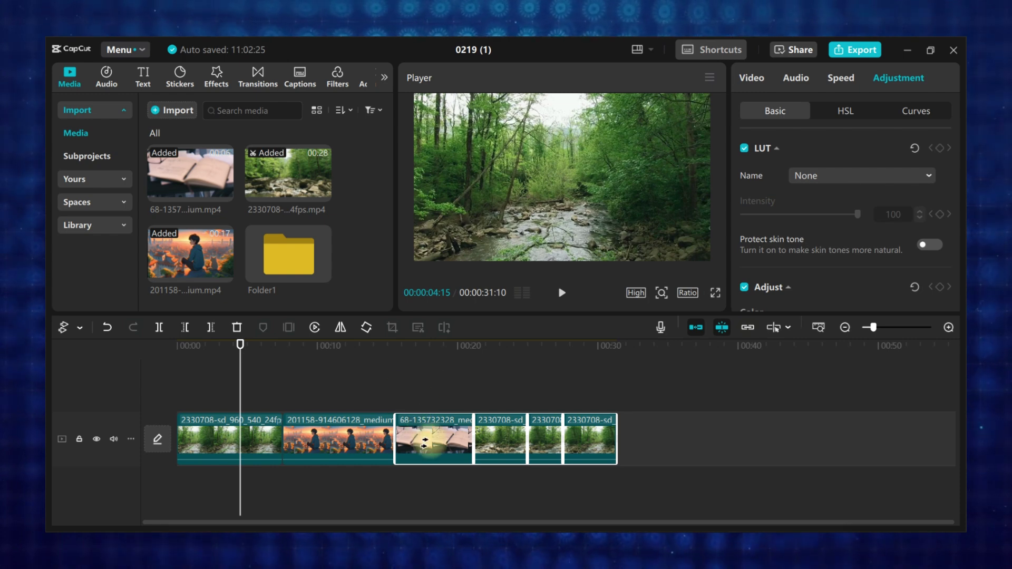
{"action": "left_click_drag", "start_coordinate": [425, 443], "coordinate": [335, 421]}
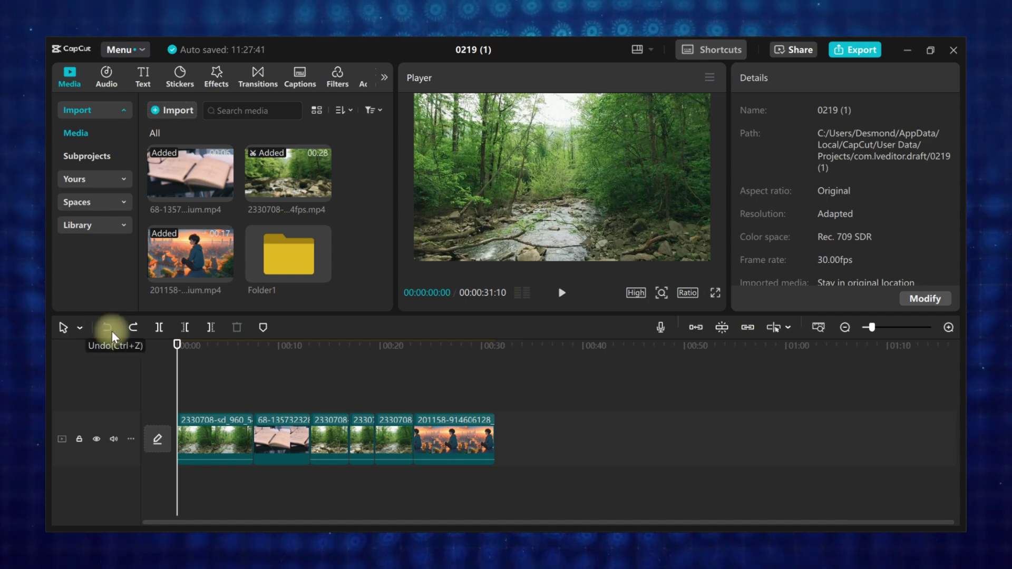
Delete the book clip from the timeline, trying out undo and redo on the deletion
{"action": "left_click", "coordinate": [270, 440]}
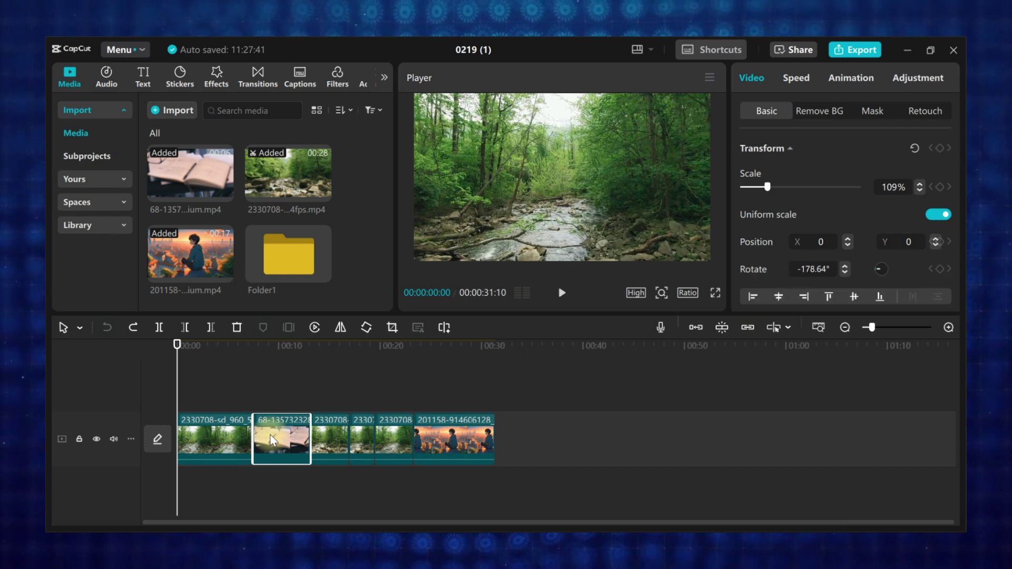
{"action": "key", "text": "Delete"}
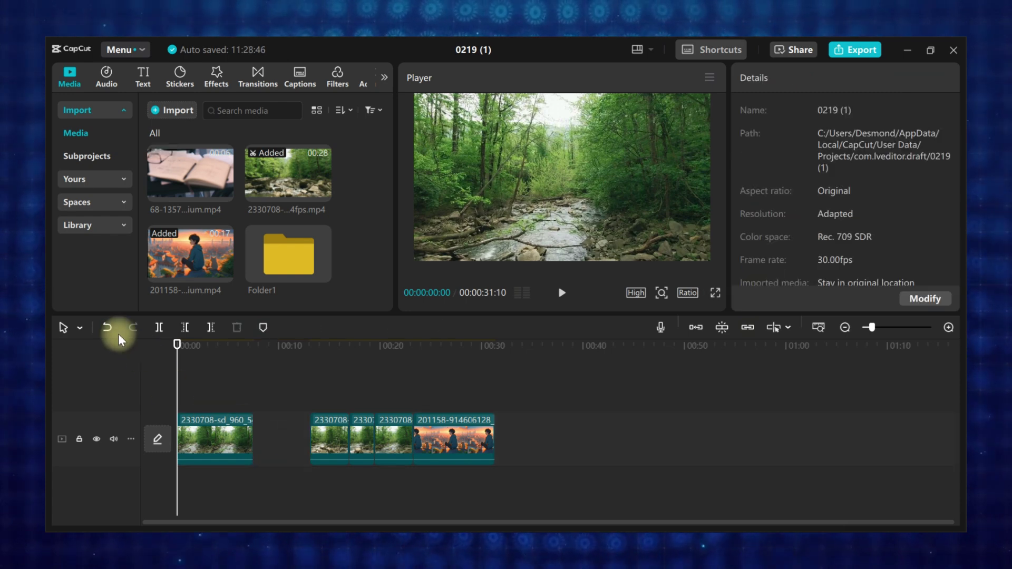
{"action": "left_click", "coordinate": [105, 328]}
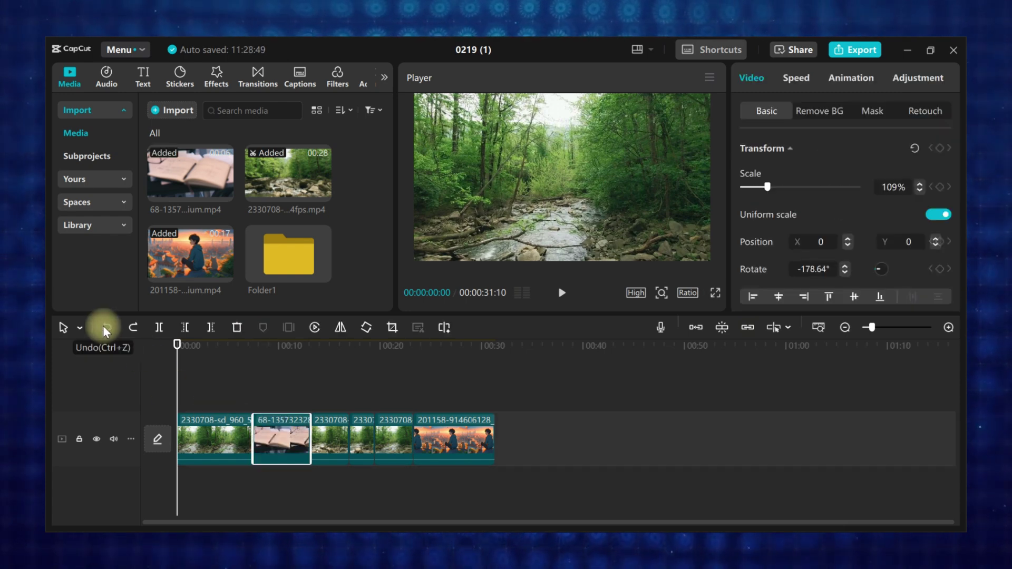
{"action": "left_click", "coordinate": [133, 327]}
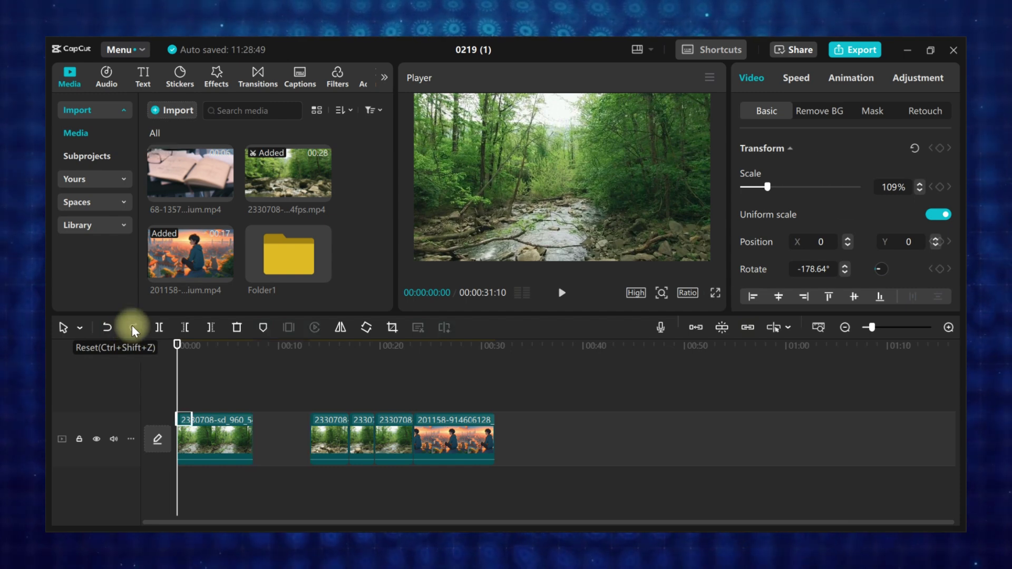
Undo the deletion of the book clip
{"action": "left_click", "coordinate": [109, 328]}
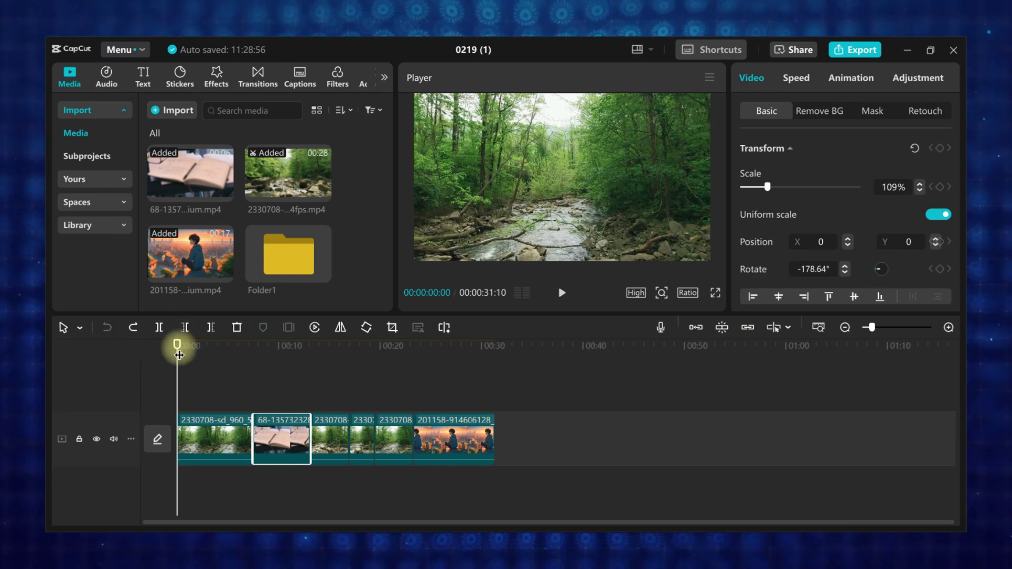
Try Delete left on the first forest clip at 00:00:02:12, and undo the trim
{"action": "left_click_drag", "start_coordinate": [178, 346], "coordinate": [204, 380]}
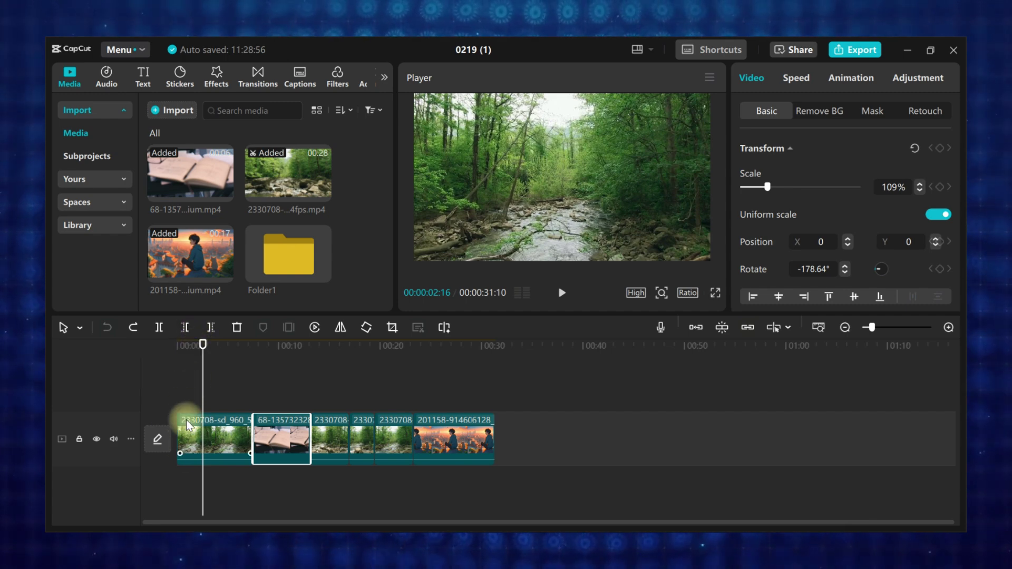
{"action": "mouse_move", "coordinate": [200, 382]}
{"action": "left_mouse_down"}
{"action": "mouse_move", "coordinate": [174, 373]}
{"action": "mouse_move", "coordinate": [199, 389]}
{"action": "left_mouse_up"}
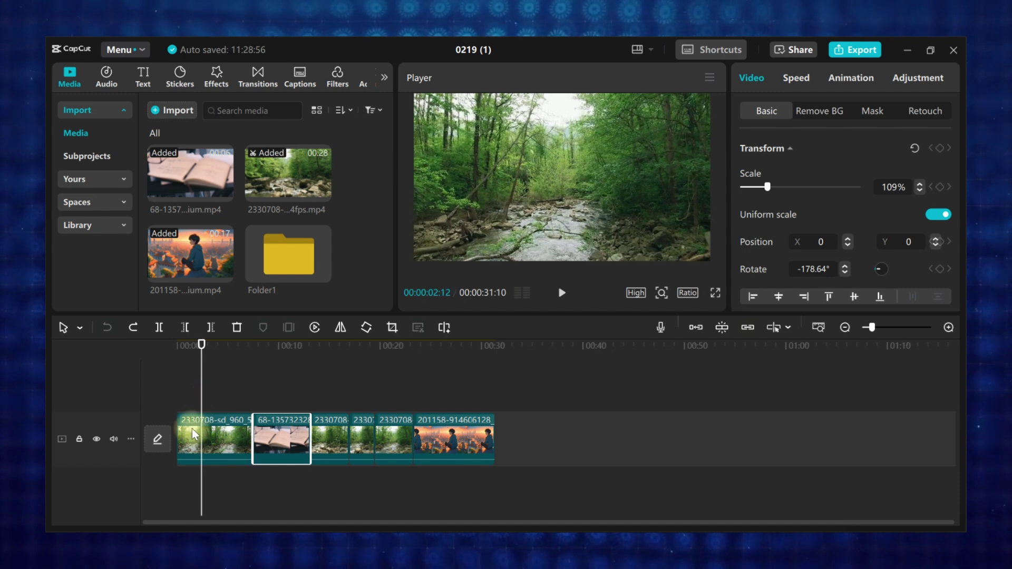
{"action": "left_click", "coordinate": [184, 328]}
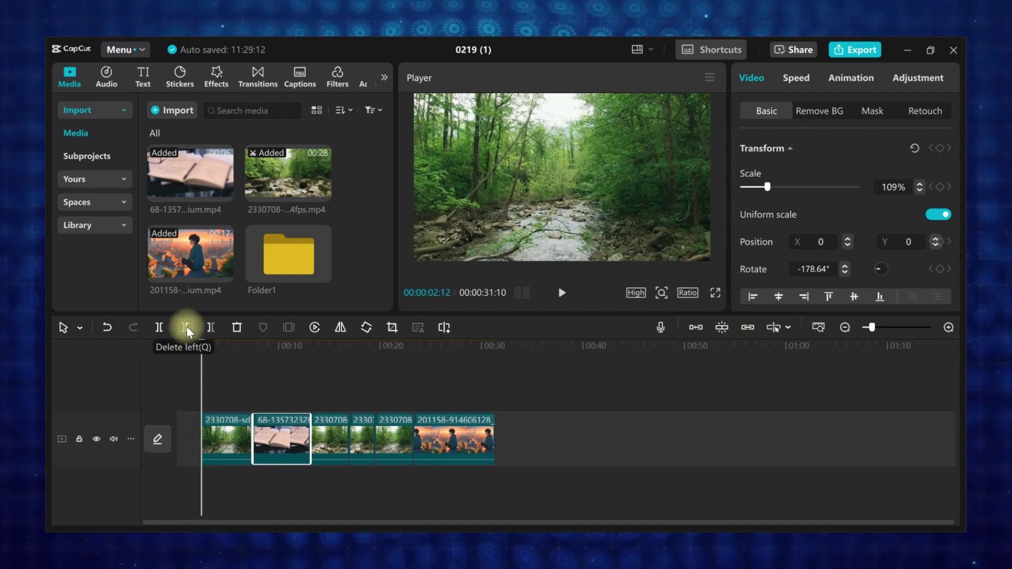
{"action": "key", "text": "ctrl+z"}
Try Delete right on the first forest clip at 00:00:03:17 and Delete on the book clip, undoing both
{"action": "left_click_drag", "start_coordinate": [201, 355], "coordinate": [213, 380]}
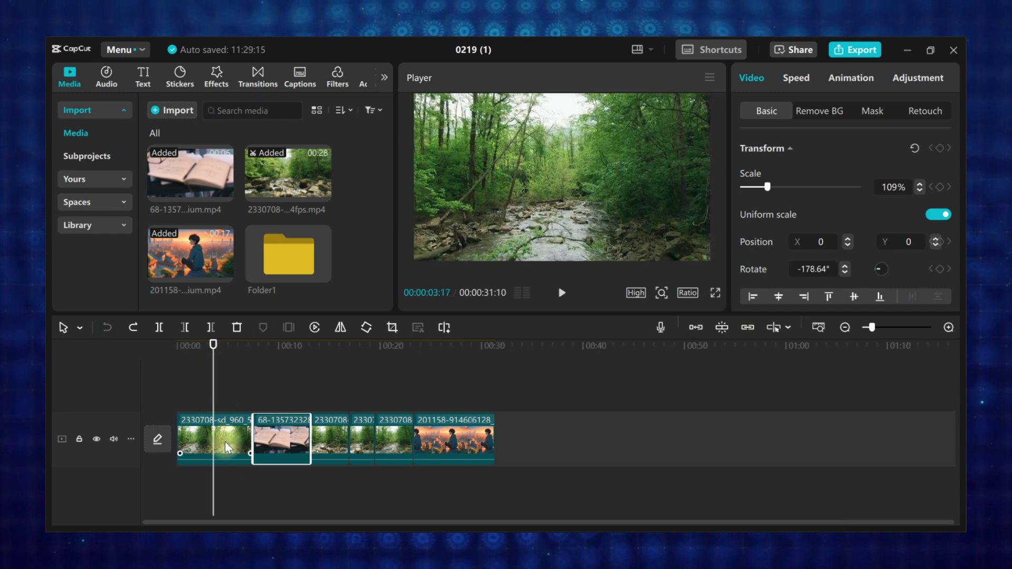
{"action": "left_click", "coordinate": [210, 326]}
{"action": "key", "text": "ctrl+z"}
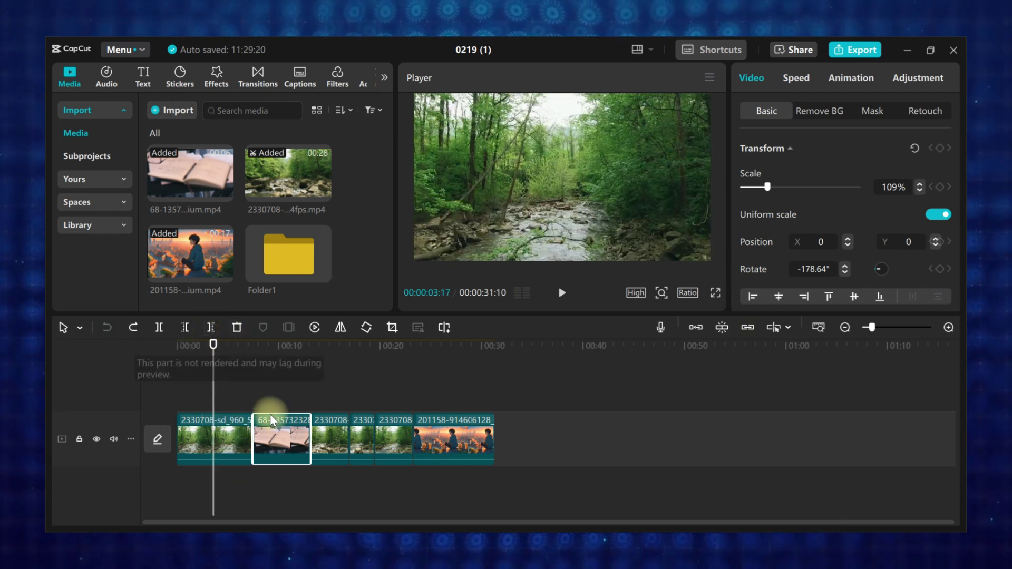
{"action": "left_click", "coordinate": [237, 328]}
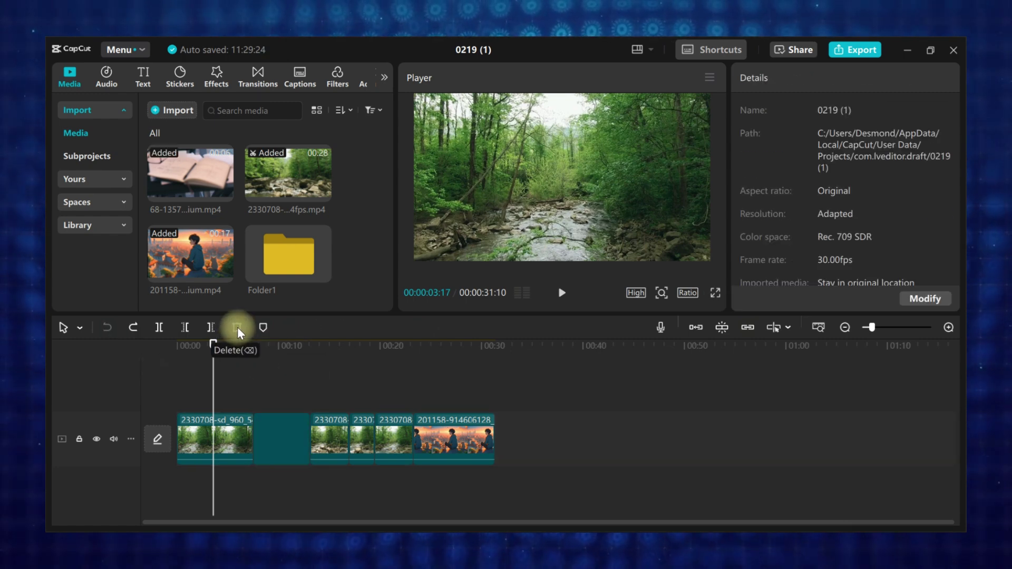
{"action": "key", "text": "ctrl+z"}
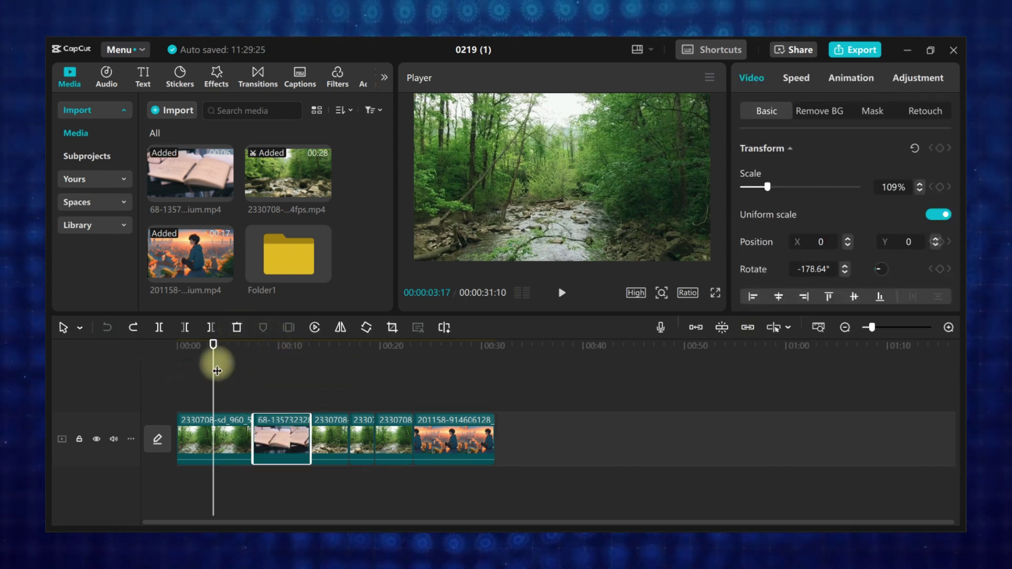
Add a marker to the book clip at 00:00:09:29
{"action": "left_click", "coordinate": [278, 417]}
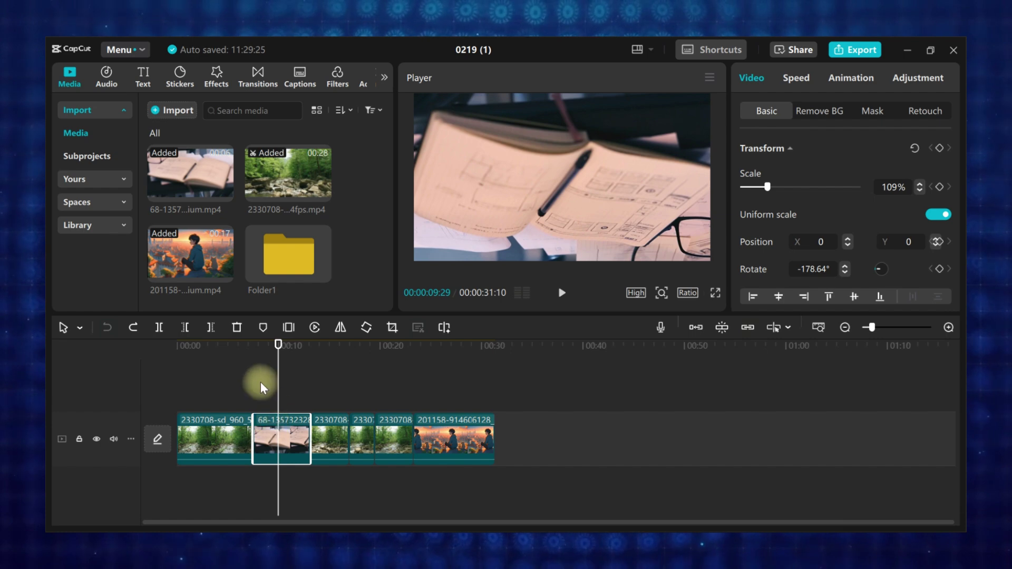
{"action": "left_click", "coordinate": [260, 330]}
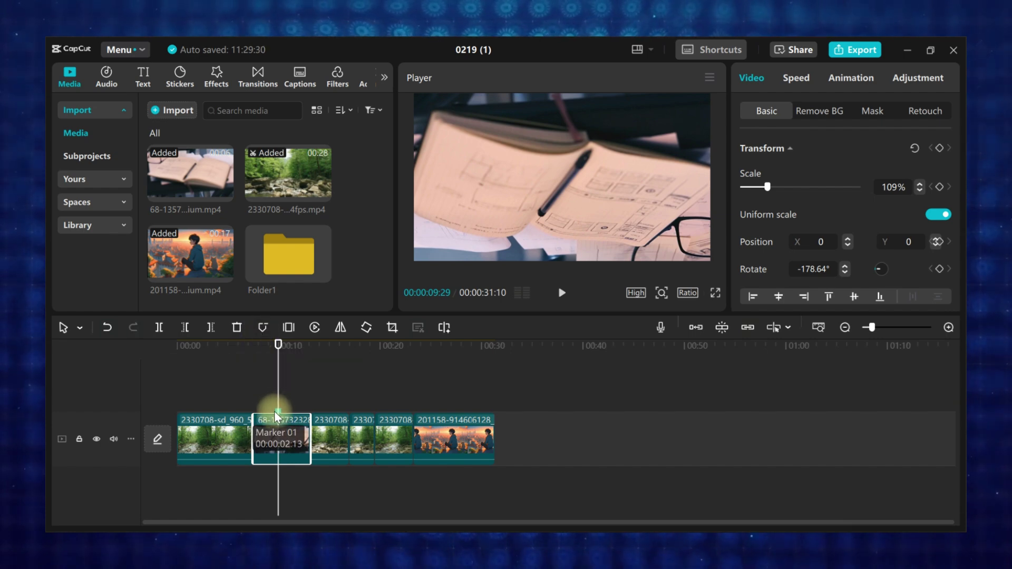
Try a freeze frame at 00:00:14:20 on the forest clip right after the book clip, and undo it
{"action": "mouse_move", "coordinate": [278, 369]}
{"action": "left_mouse_down"}
{"action": "mouse_move", "coordinate": [340, 398]}
{"action": "mouse_move", "coordinate": [325, 389]}
{"action": "left_mouse_up"}
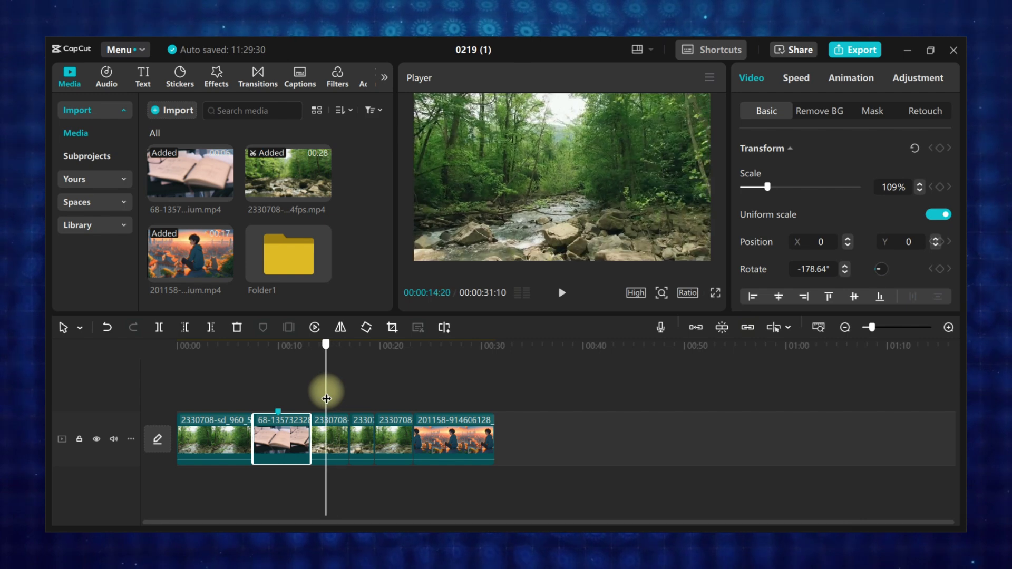
{"action": "left_click", "coordinate": [327, 422]}
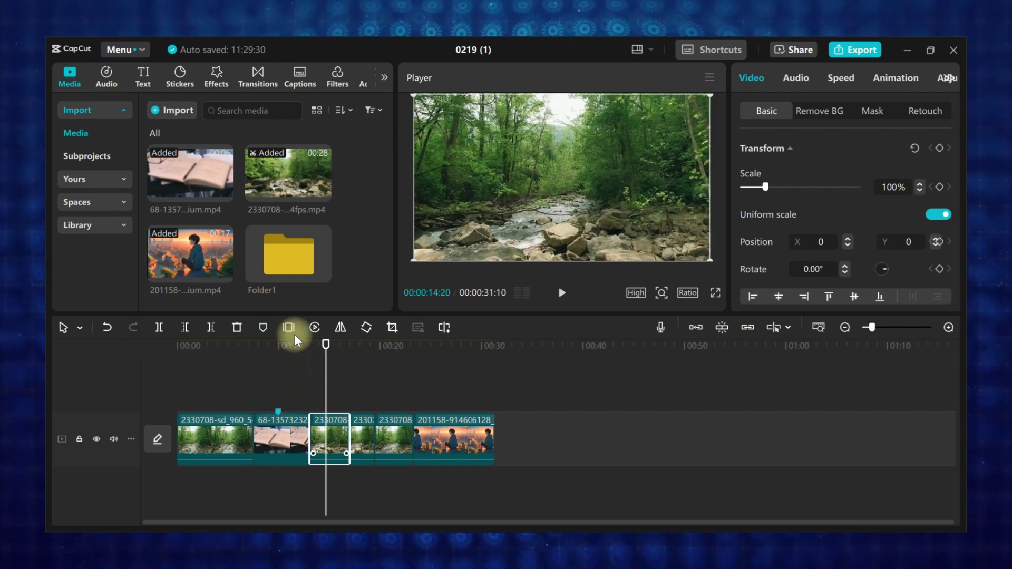
{"action": "left_click", "coordinate": [290, 330]}
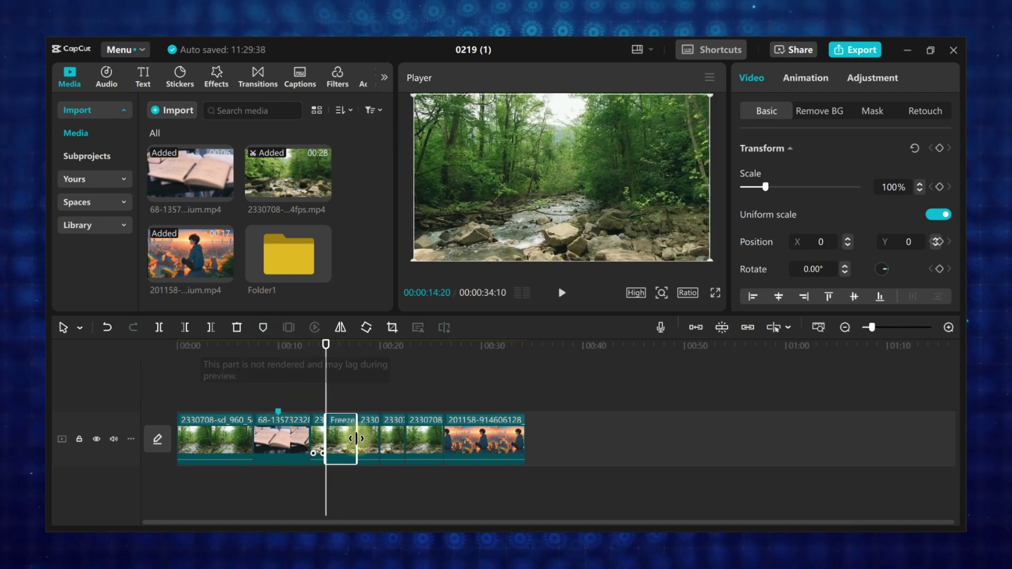
{"action": "key", "text": "ctrl+z"}
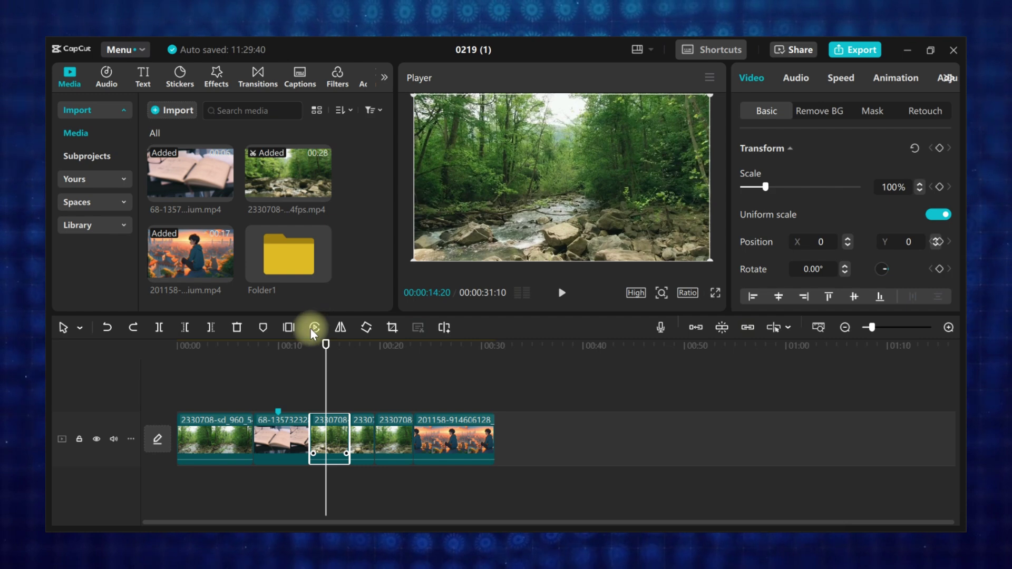
Try reversing the selected forest clip and cancel the process, and mirror the clip and flip it back
{"action": "left_click", "coordinate": [311, 330]}
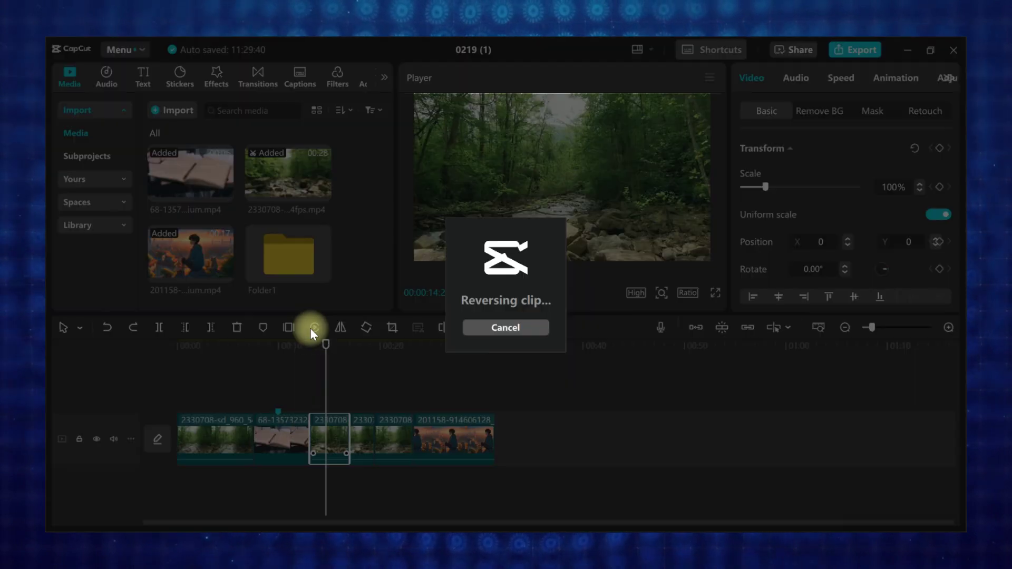
{"action": "left_click", "coordinate": [506, 336]}
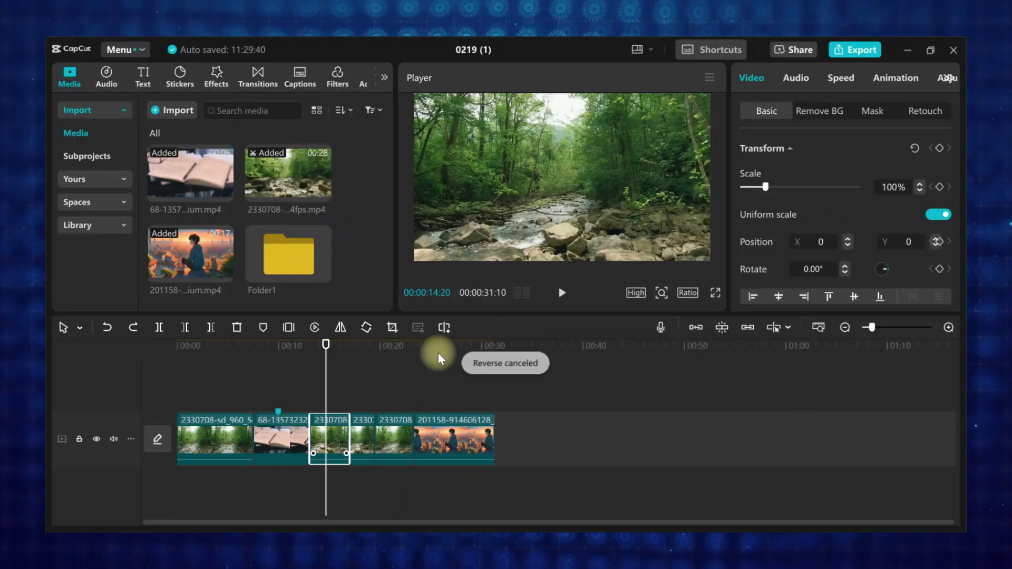
{"action": "left_click", "coordinate": [342, 329]}
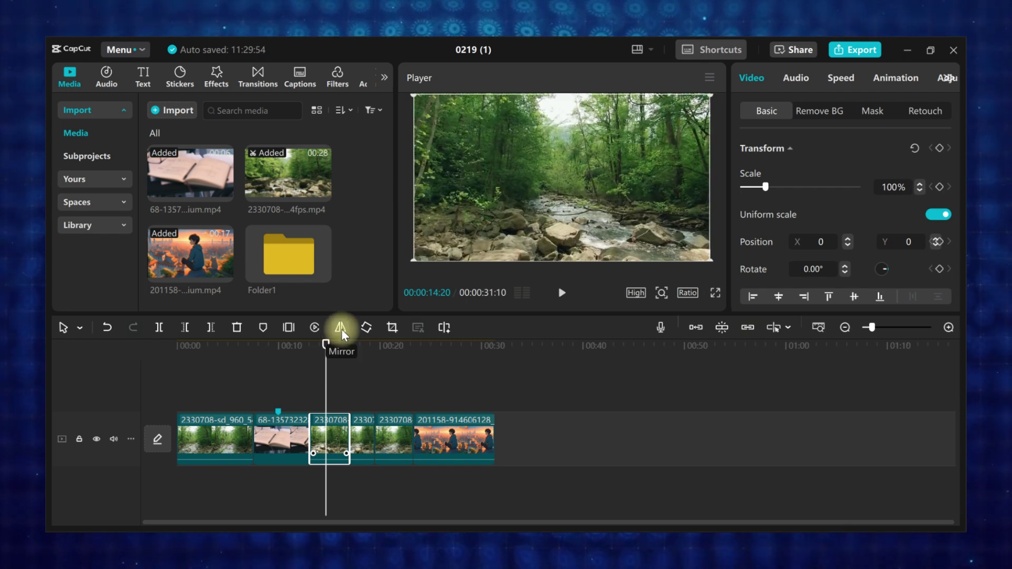
{"action": "left_click", "coordinate": [341, 329]}
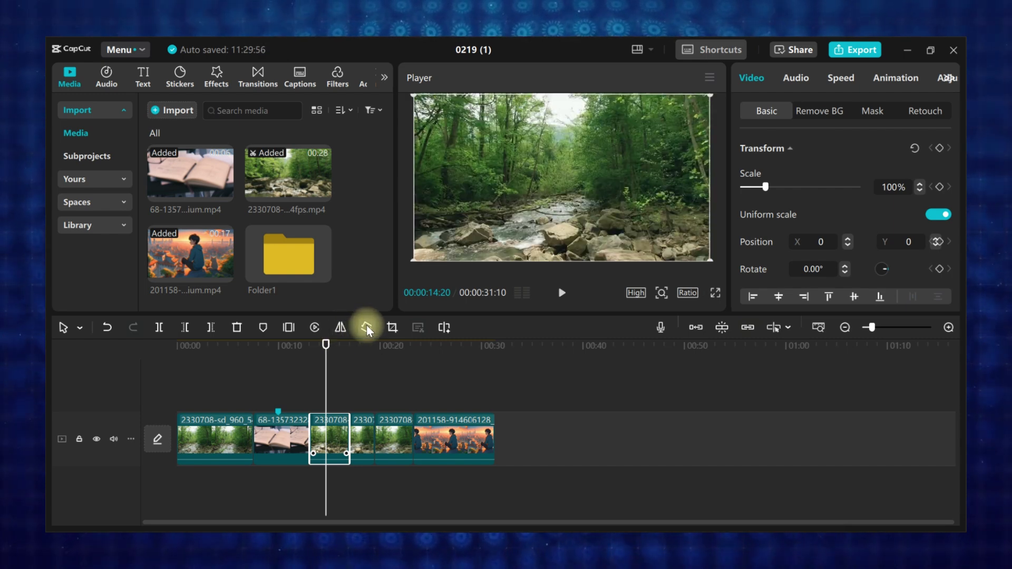
Rotate the selected forest clip in four quarter turns to 360°
{"action": "left_click", "coordinate": [367, 327]}
{"action": "left_click", "coordinate": [367, 327]}
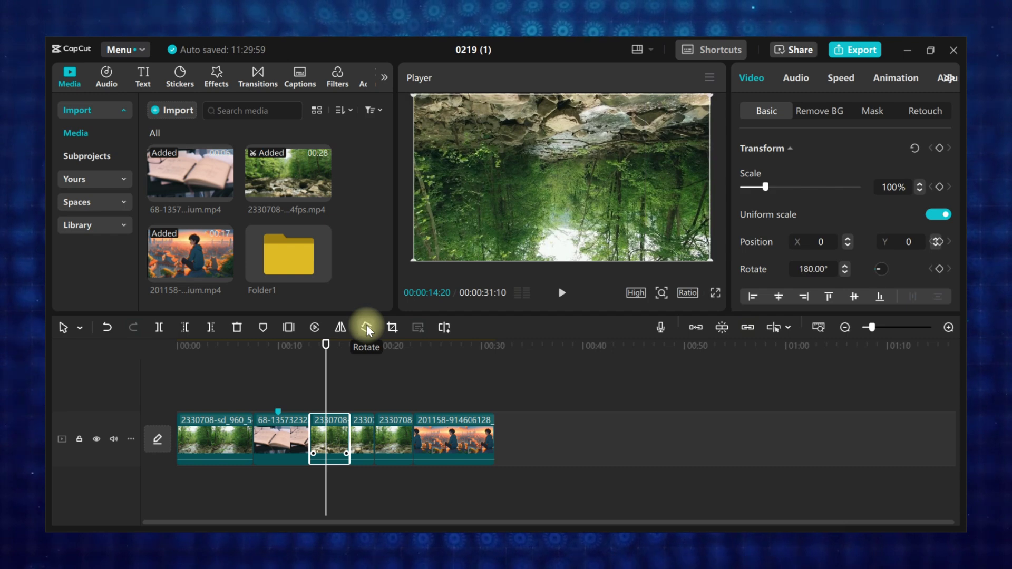
{"action": "left_click", "coordinate": [367, 326]}
{"action": "left_click", "coordinate": [367, 327]}
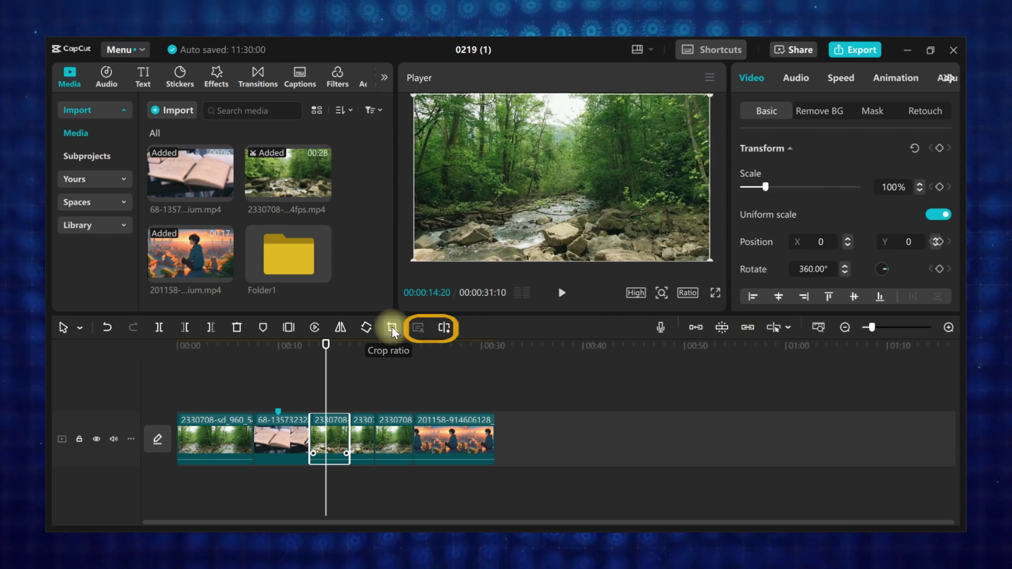
Move the playhead to 00:00:20:28, and view the voiceover recording settings without recording
{"action": "left_click", "coordinate": [389, 368]}
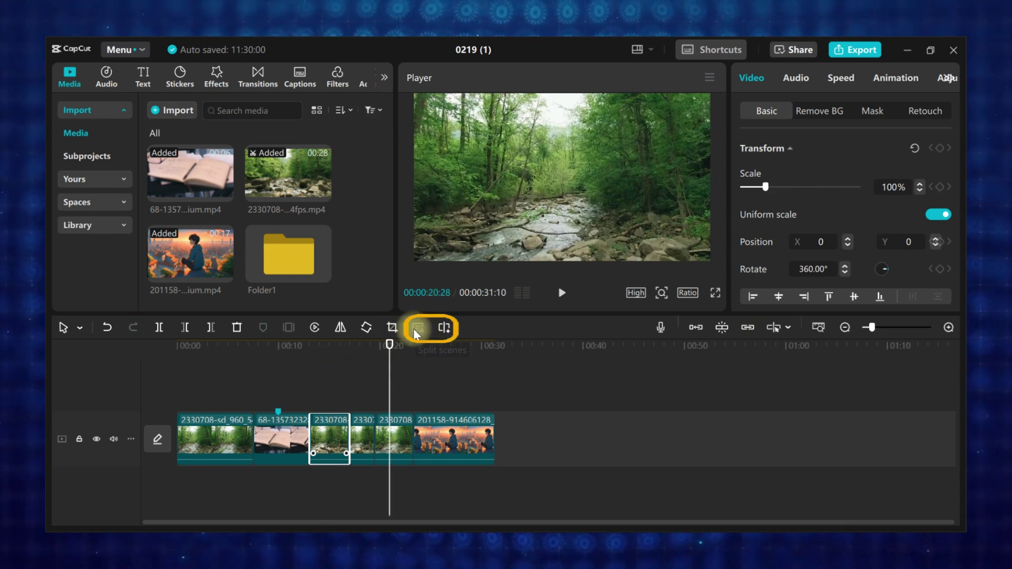
{"action": "left_click", "coordinate": [661, 327]}
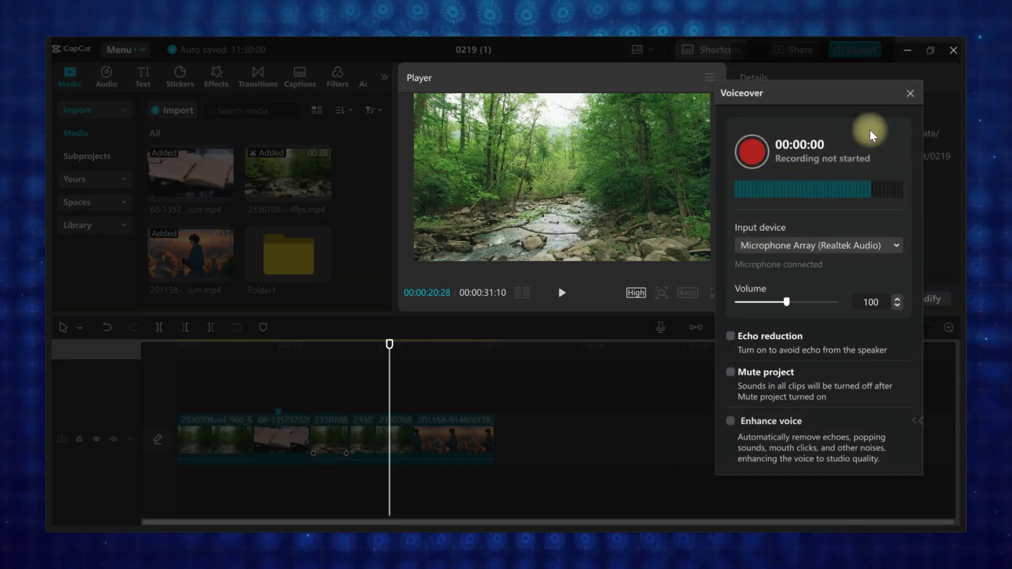
{"action": "left_click", "coordinate": [911, 94]}
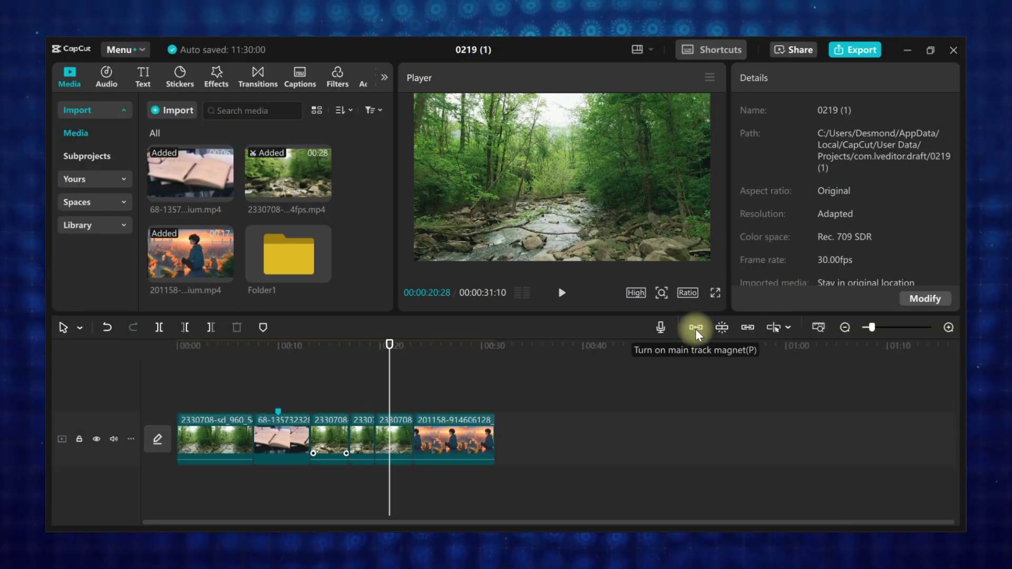
Turn on the main track magnet, testing it by moving the anime city clip away from the others before and after
{"action": "left_click_drag", "start_coordinate": [437, 445], "coordinate": [671, 445]}
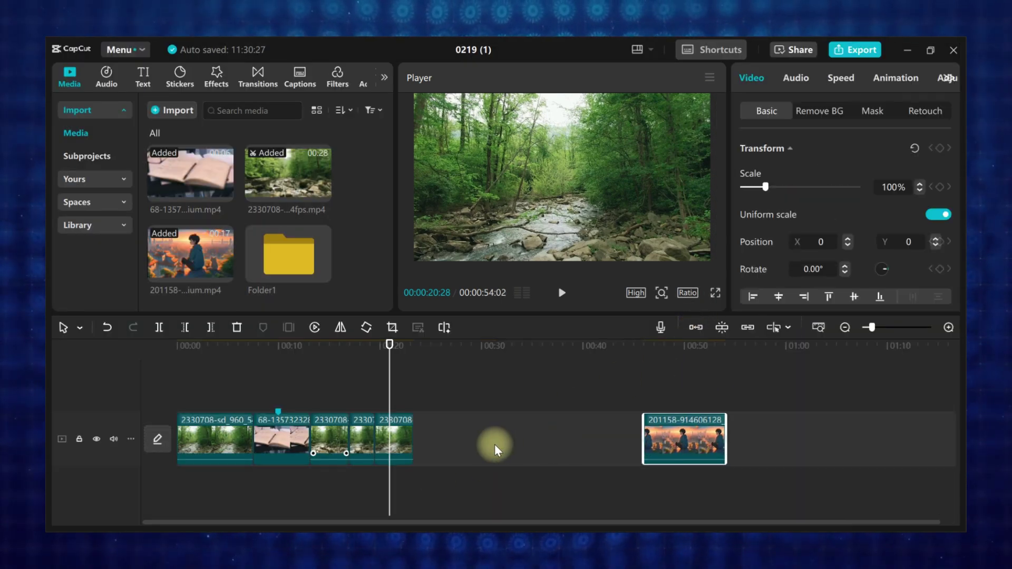
{"action": "left_click", "coordinate": [404, 441]}
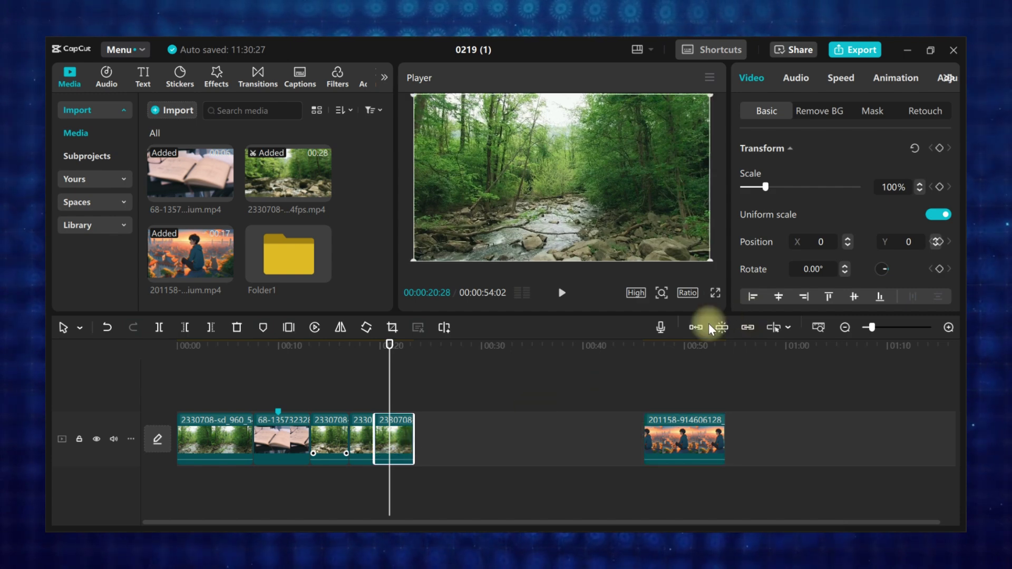
{"action": "left_click", "coordinate": [695, 327]}
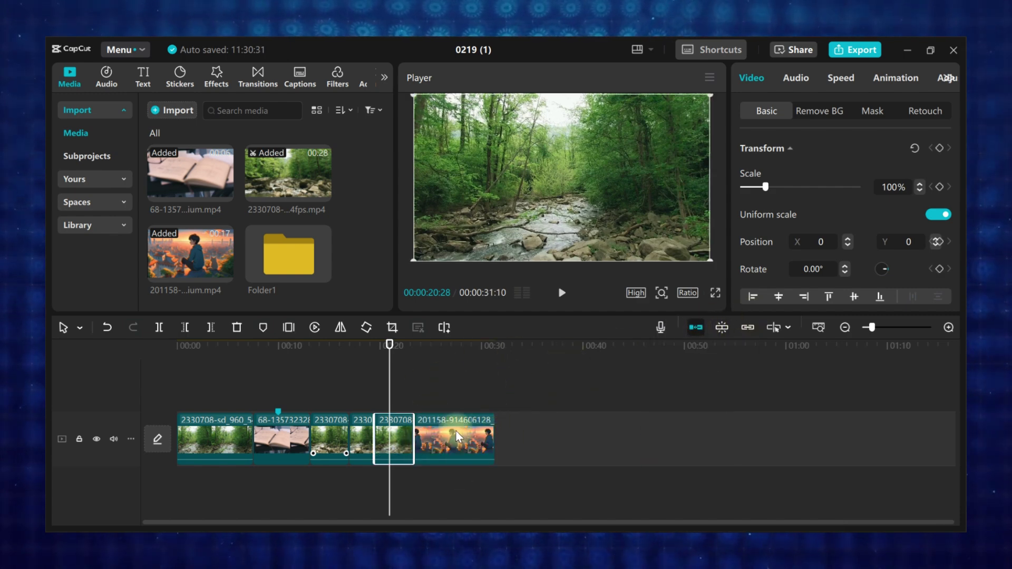
{"action": "left_click_drag", "start_coordinate": [467, 430], "coordinate": [569, 432]}
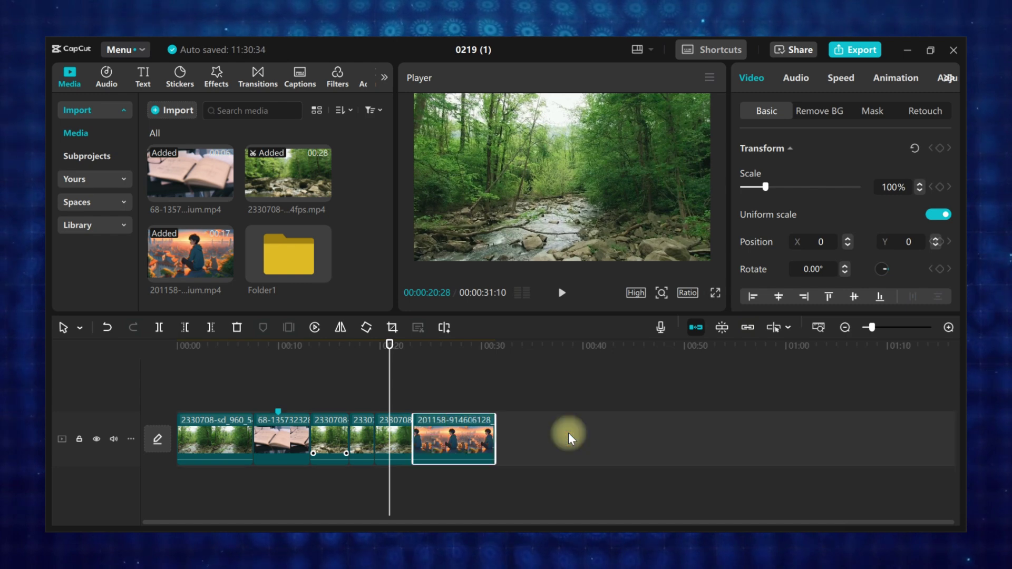
Turn on auto snapping, test it with a small move of the anime city clip, and turn on linkage
{"action": "left_click", "coordinate": [721, 328]}
{"action": "mouse_move", "coordinate": [462, 423]}
{"action": "left_mouse_down"}
{"action": "mouse_move", "coordinate": [464, 392]}
{"action": "mouse_move", "coordinate": [386, 394]}
{"action": "mouse_move", "coordinate": [454, 391]}
{"action": "mouse_move", "coordinate": [464, 423]}
{"action": "left_mouse_up"}
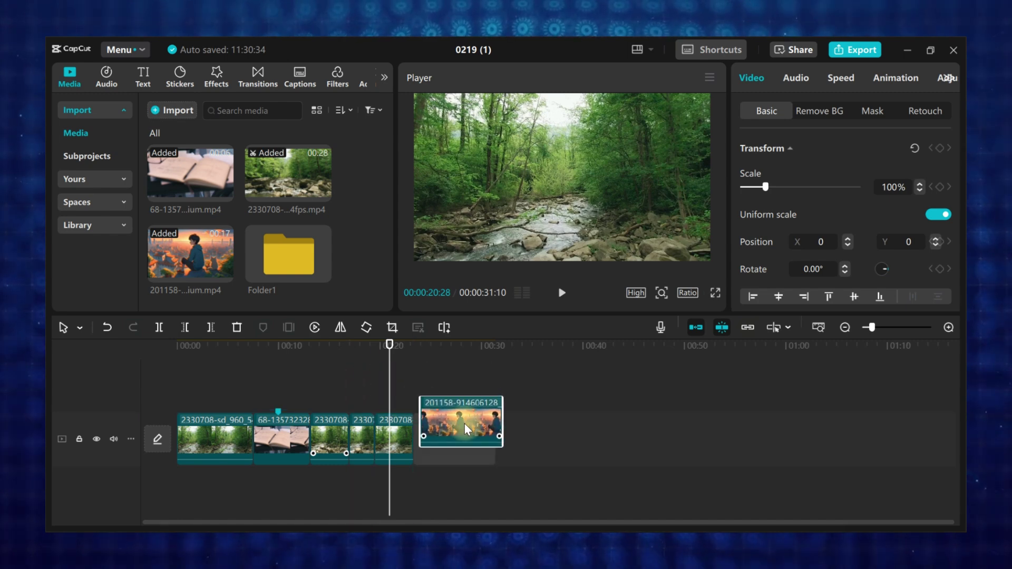
{"action": "left_click", "coordinate": [747, 331]}
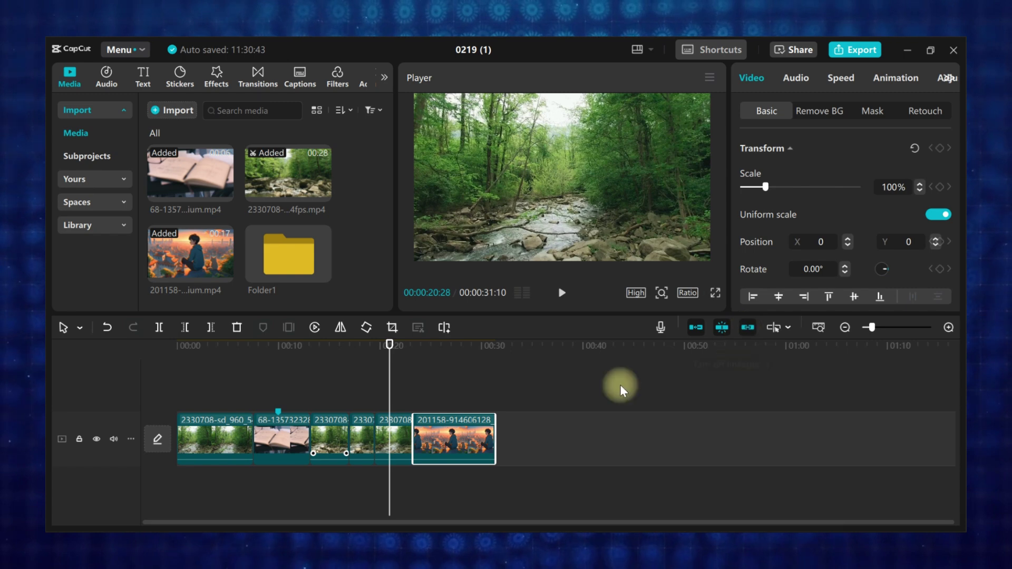
Add a default text at 00:00:00:00 and move the first forest clip with its linked text to just before the anime city clip
{"action": "left_click_drag", "start_coordinate": [389, 384], "coordinate": [144, 384]}
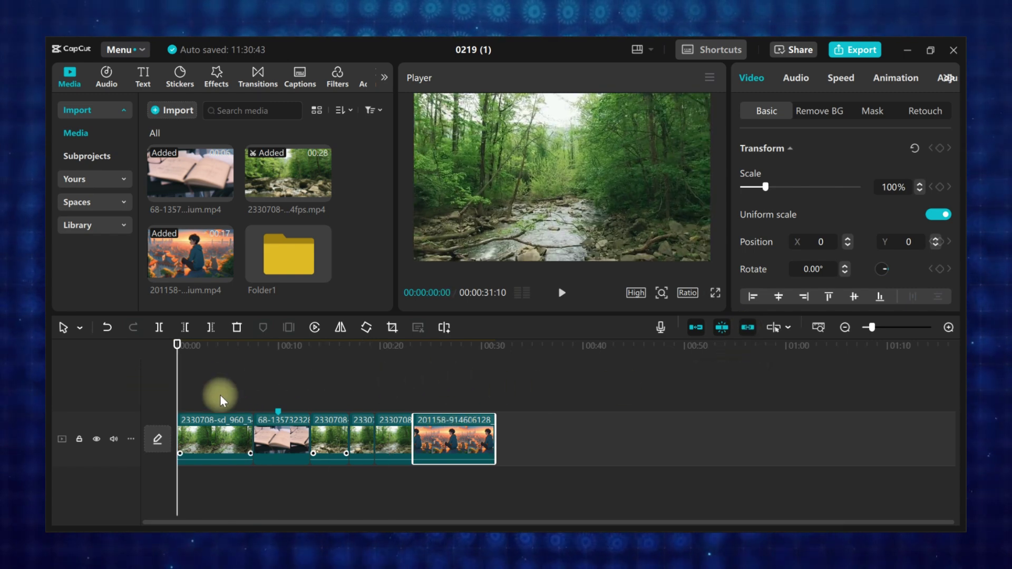
{"action": "left_click", "coordinate": [147, 82]}
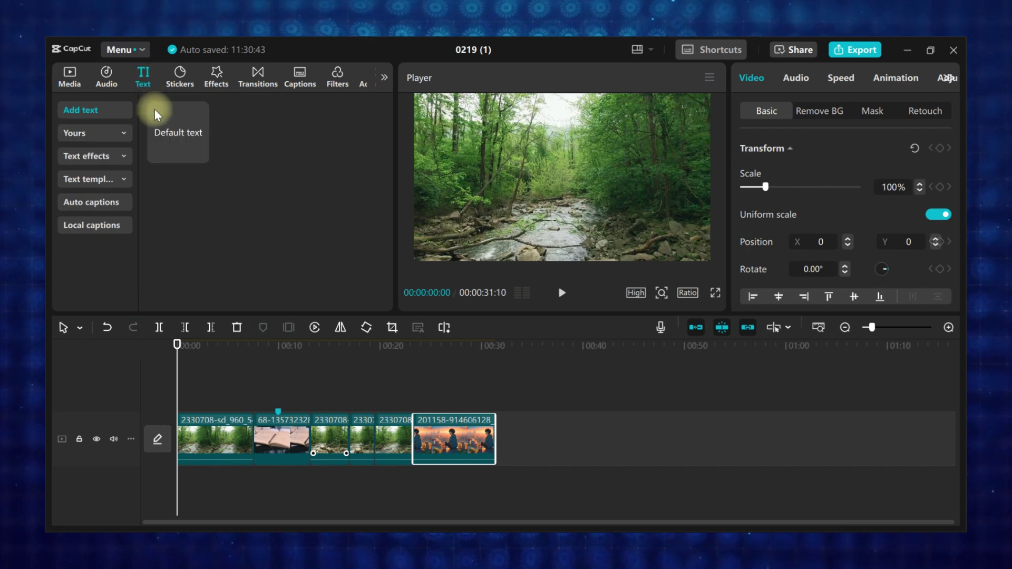
{"action": "left_click", "coordinate": [200, 155]}
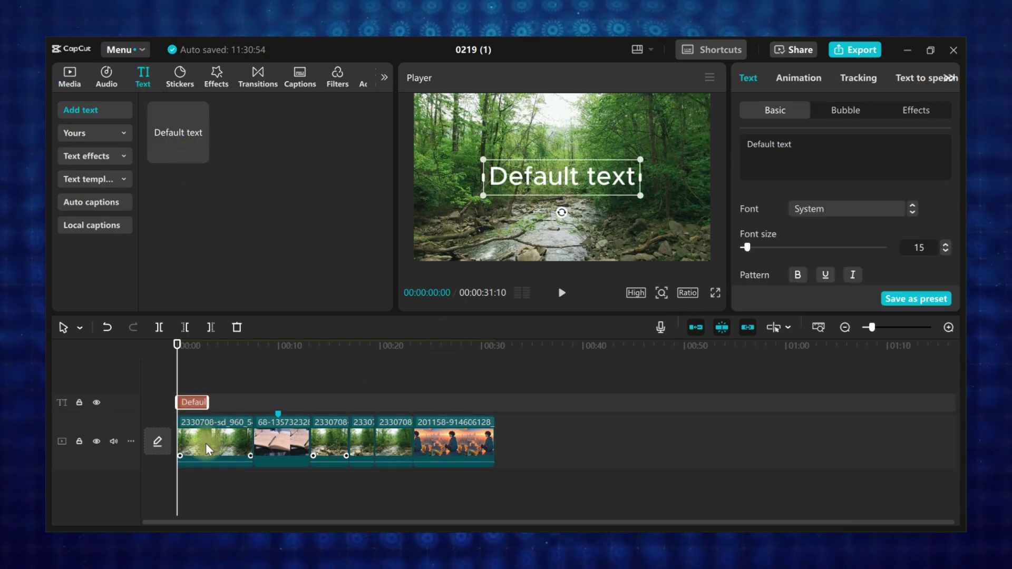
{"action": "left_click_drag", "start_coordinate": [206, 443], "coordinate": [396, 460]}
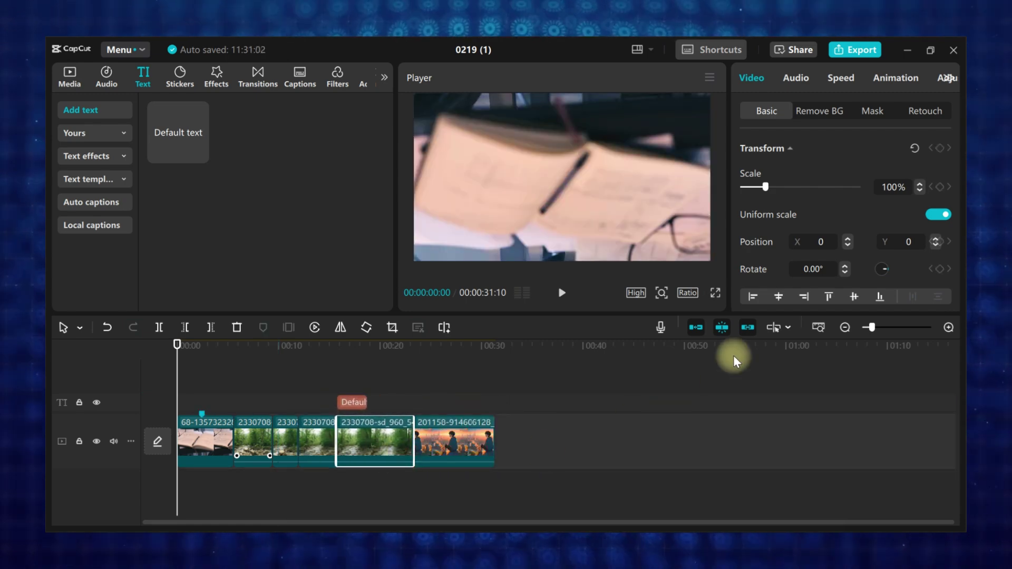
Turn on the preview axis and zoom the timeline to fit all clips
{"action": "left_click", "coordinate": [778, 329]}
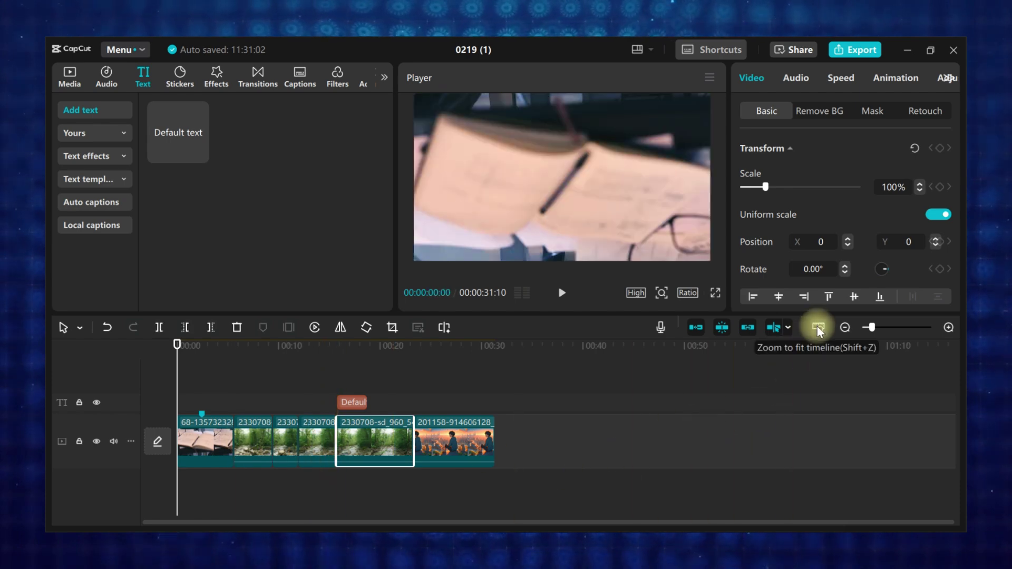
{"action": "left_click", "coordinate": [818, 327]}
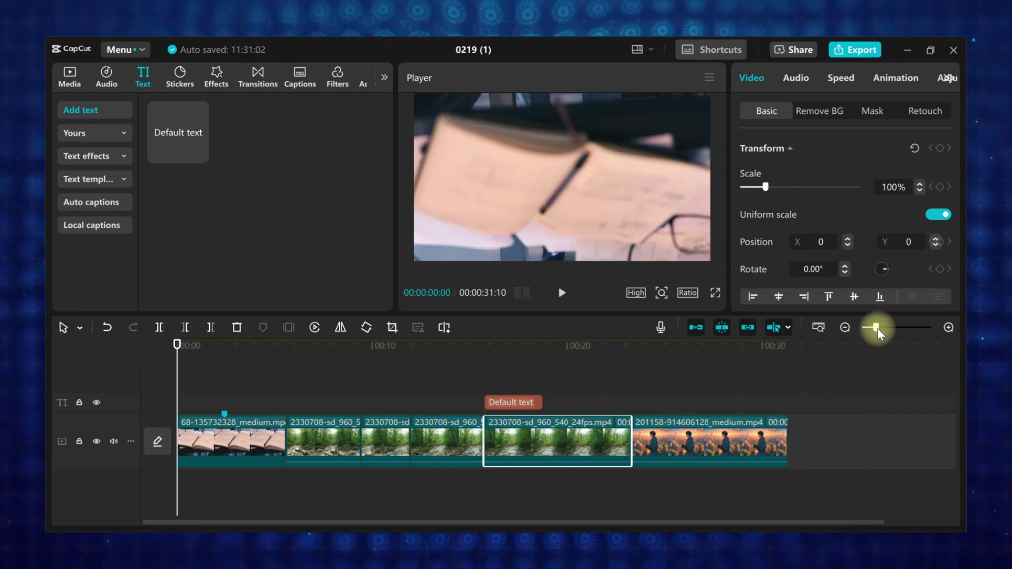
Zoom in on the timeline and turn off the preview axis
{"action": "left_click_drag", "start_coordinate": [877, 328], "coordinate": [891, 328]}
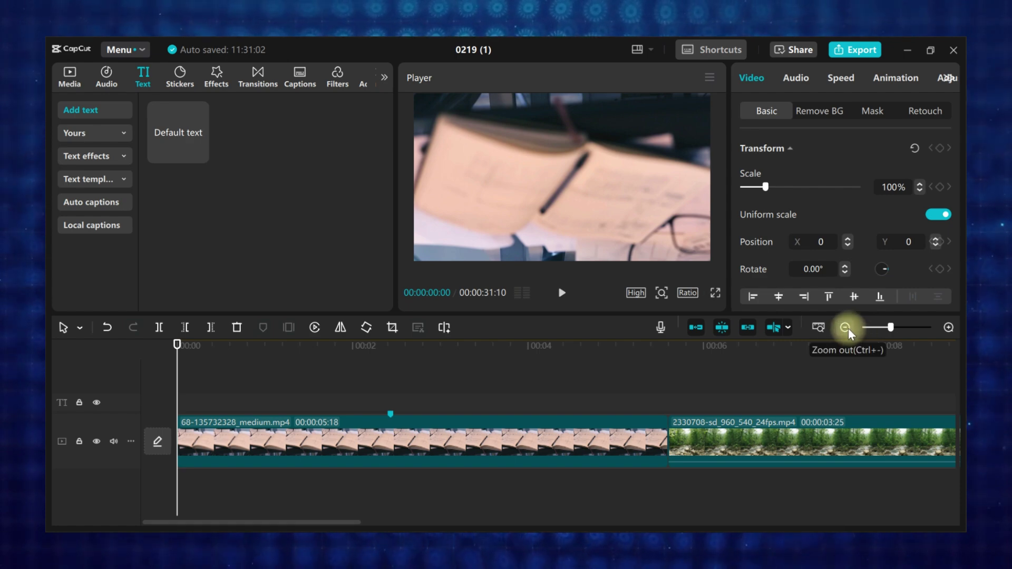
{"action": "left_click", "coordinate": [773, 330]}
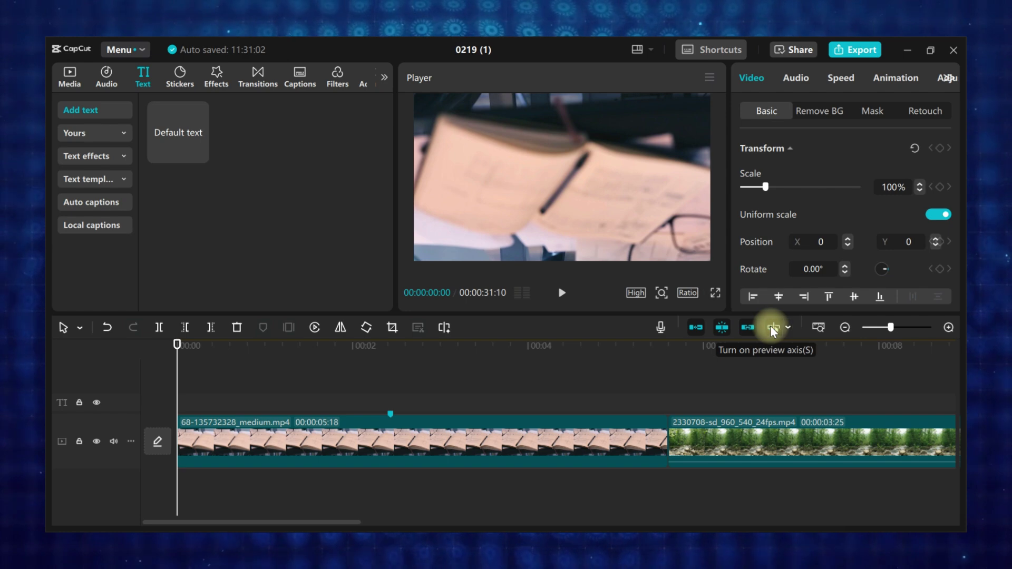
Try assigning H as the Shuttle left shortcut without signing in, and close the shortcut settings without saving
{"action": "left_click", "coordinate": [732, 40]}
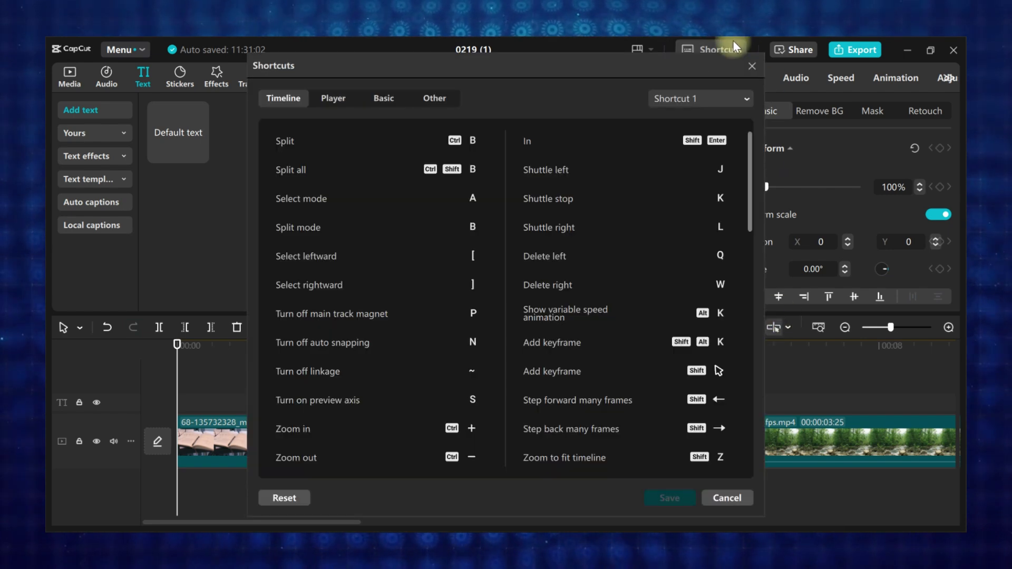
{"action": "left_click", "coordinate": [704, 172]}
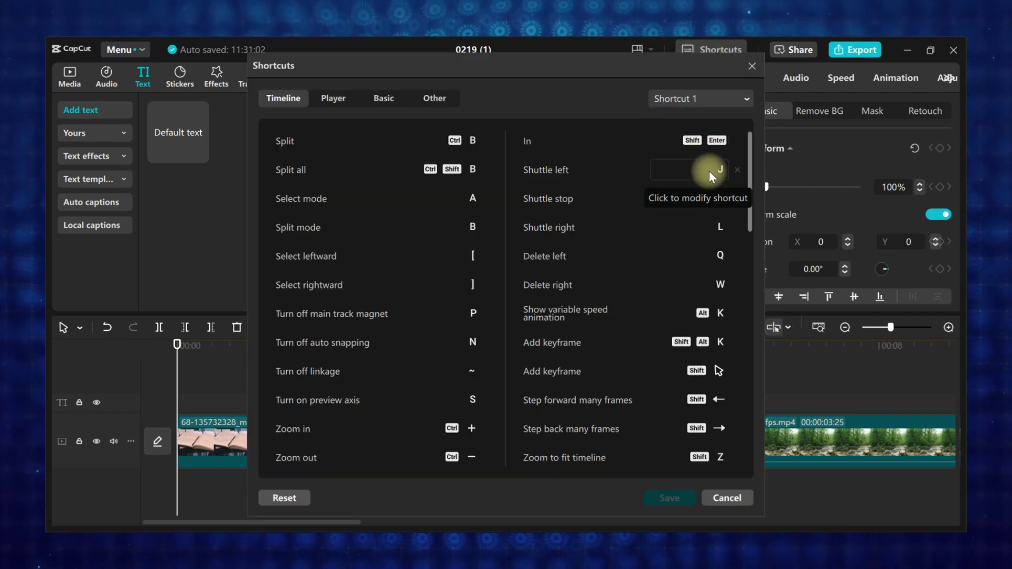
{"action": "left_click", "coordinate": [703, 172]}
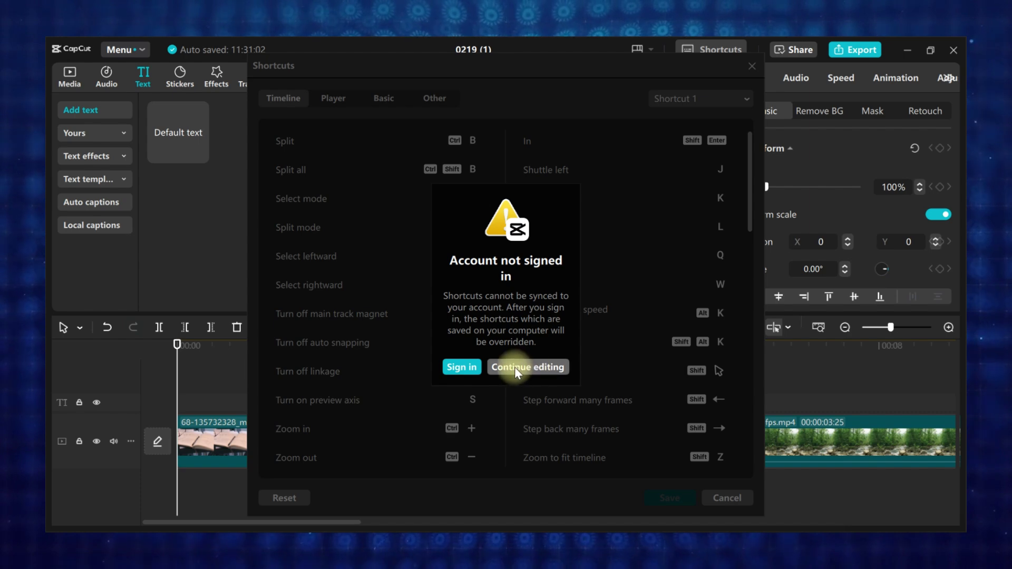
{"action": "left_click", "coordinate": [515, 367]}
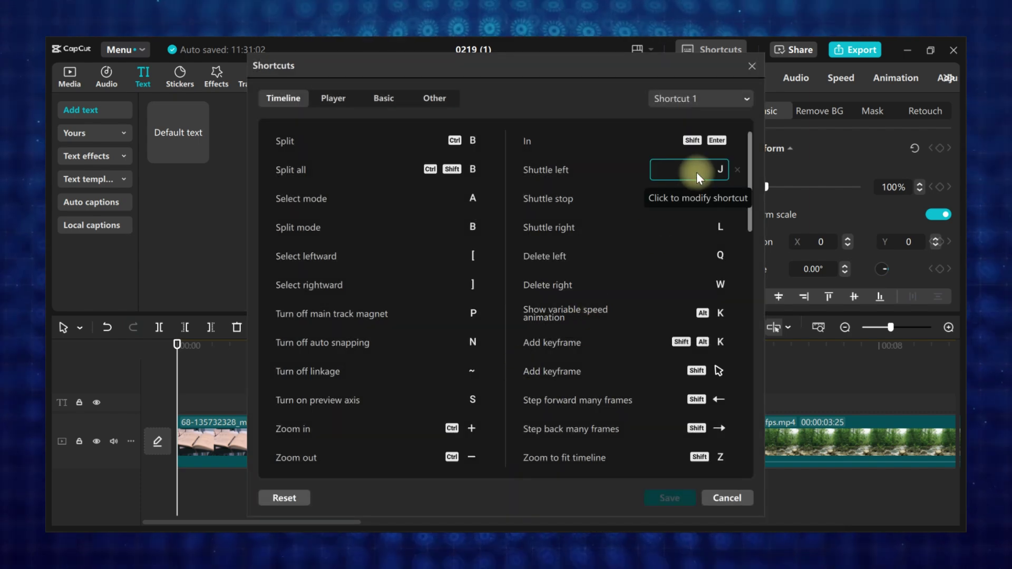
{"action": "key", "text": "h"}
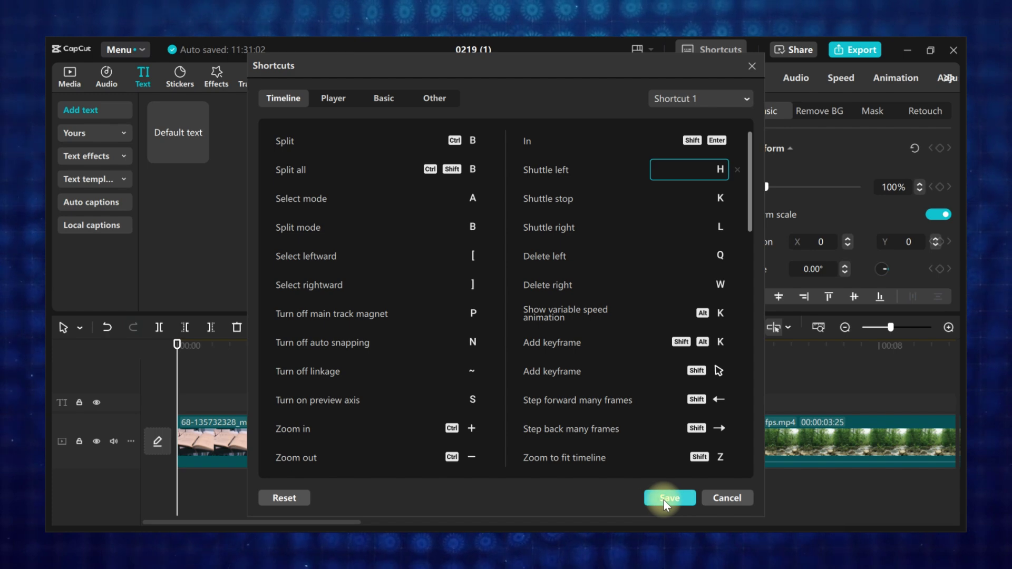
{"action": "left_click", "coordinate": [721, 500]}
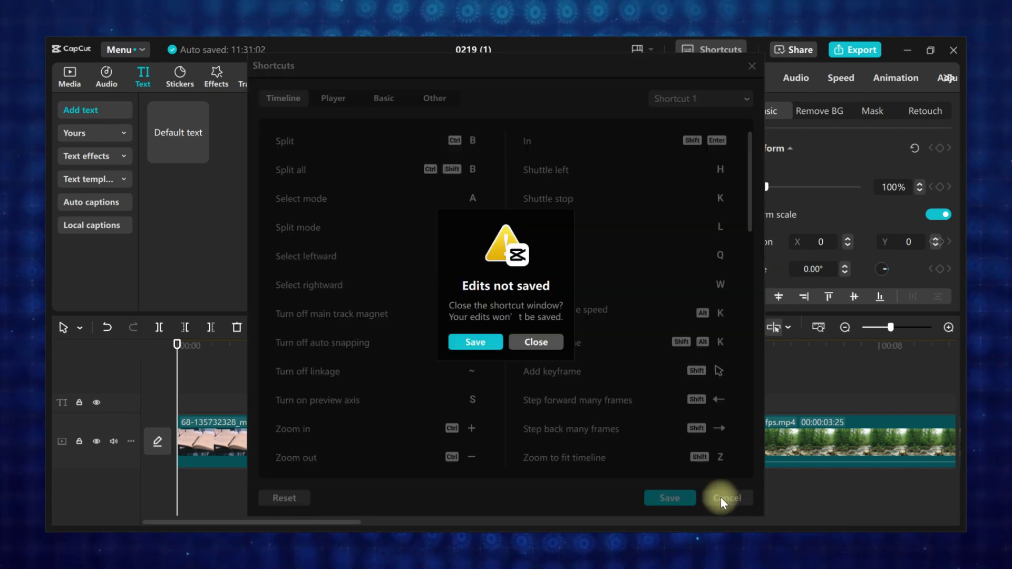
{"action": "left_click", "coordinate": [543, 346]}
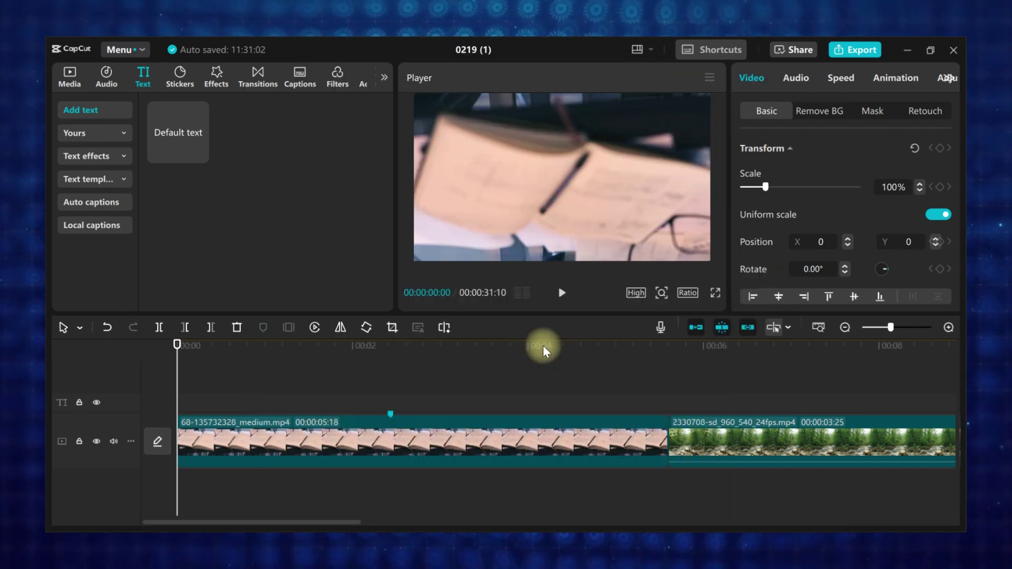
Magnify the player preview, pan around the enlarged picture, and return the preview to its fitted size
{"action": "left_click", "coordinate": [662, 294]}
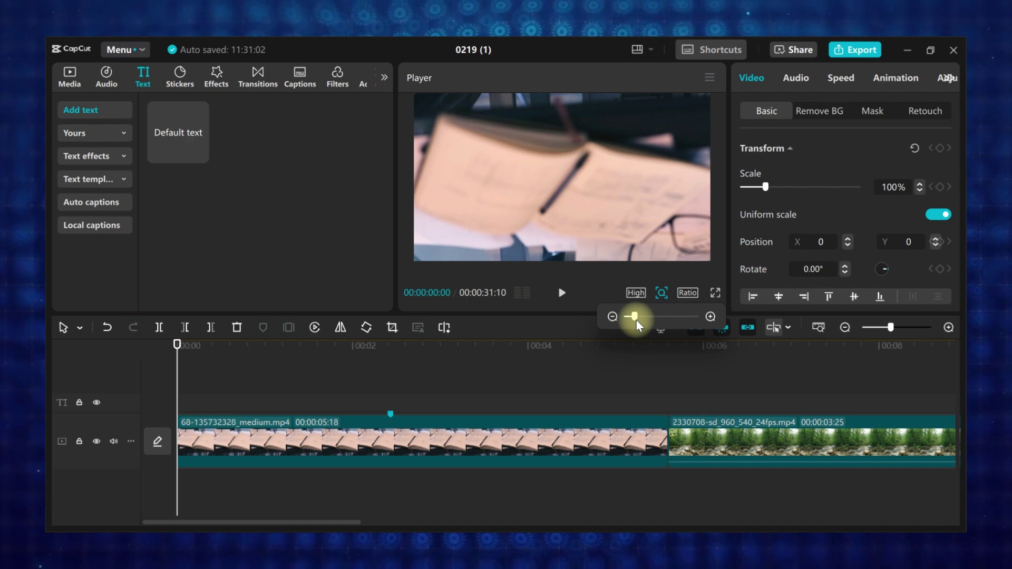
{"action": "mouse_move", "coordinate": [635, 316]}
{"action": "left_mouse_down"}
{"action": "mouse_move", "coordinate": [679, 321]}
{"action": "mouse_move", "coordinate": [649, 321]}
{"action": "left_mouse_up"}
{"action": "left_click_drag", "start_coordinate": [681, 243], "coordinate": [685, 264]}
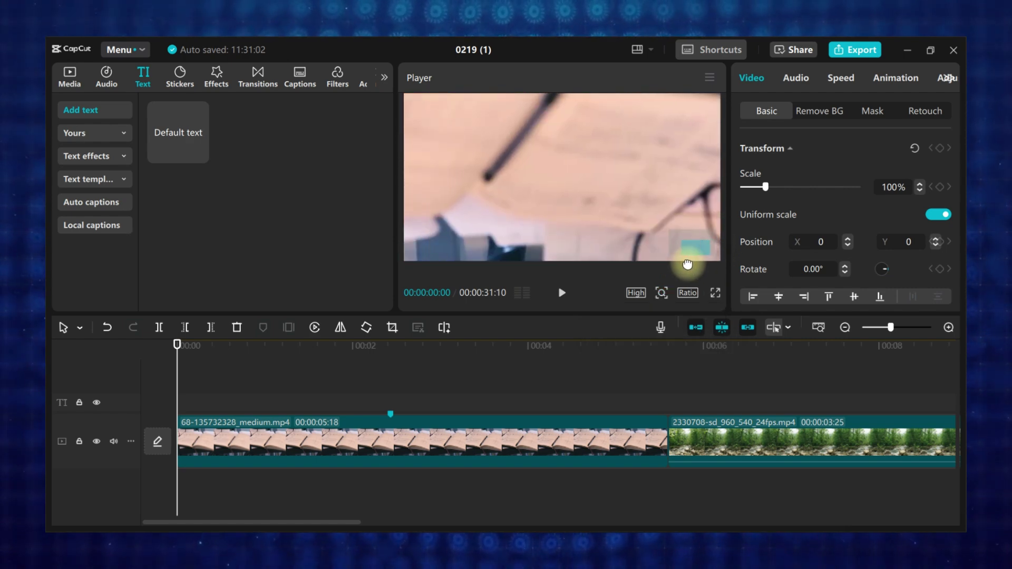
{"action": "left_click", "coordinate": [661, 294]}
{"action": "left_click_drag", "start_coordinate": [649, 315], "coordinate": [632, 321]}
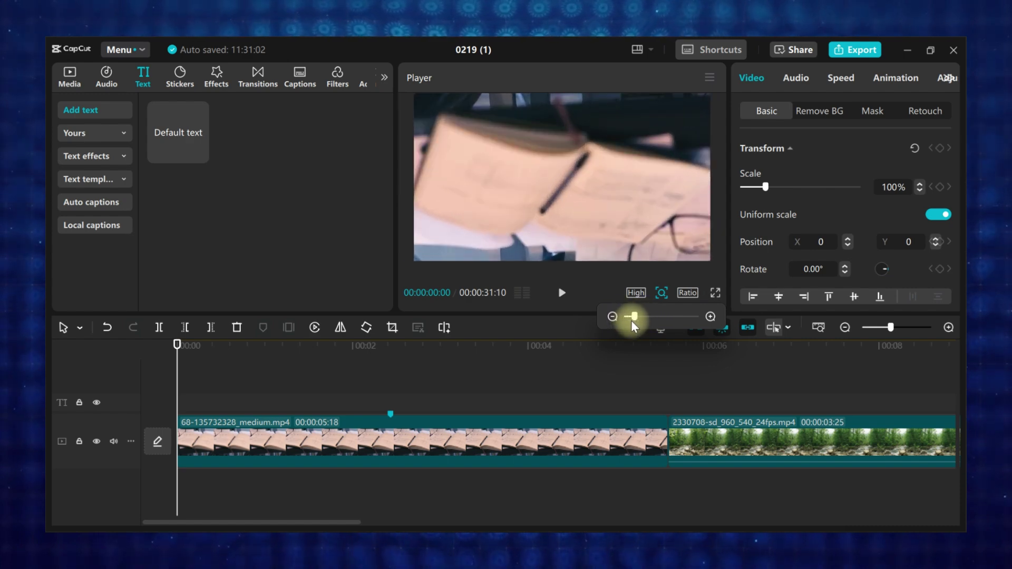
Try the 9:16 aspect ratio on the project, and set the ratio to 16:9
{"action": "left_click", "coordinate": [689, 294]}
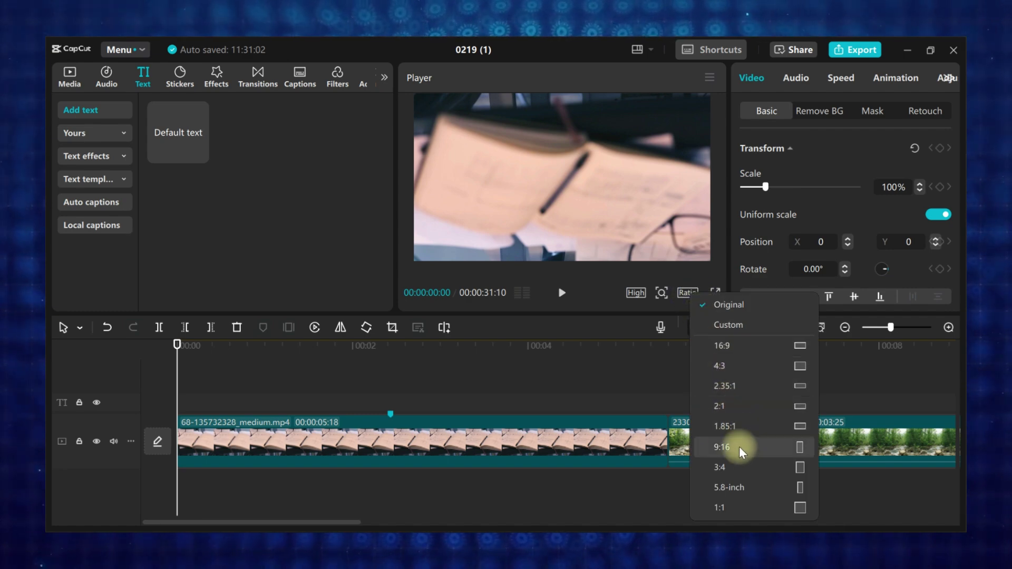
{"action": "left_click", "coordinate": [721, 446]}
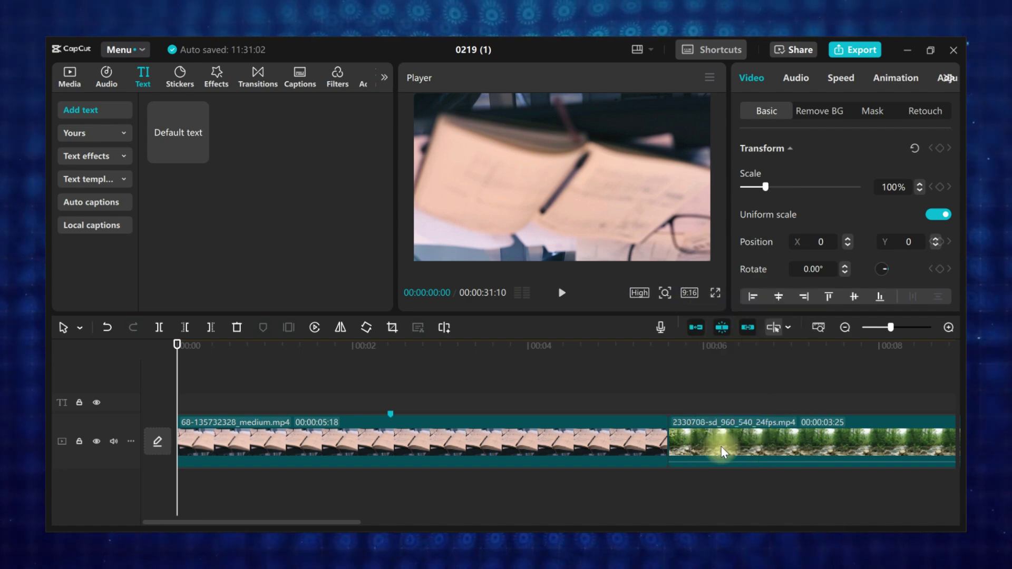
{"action": "left_click", "coordinate": [689, 293]}
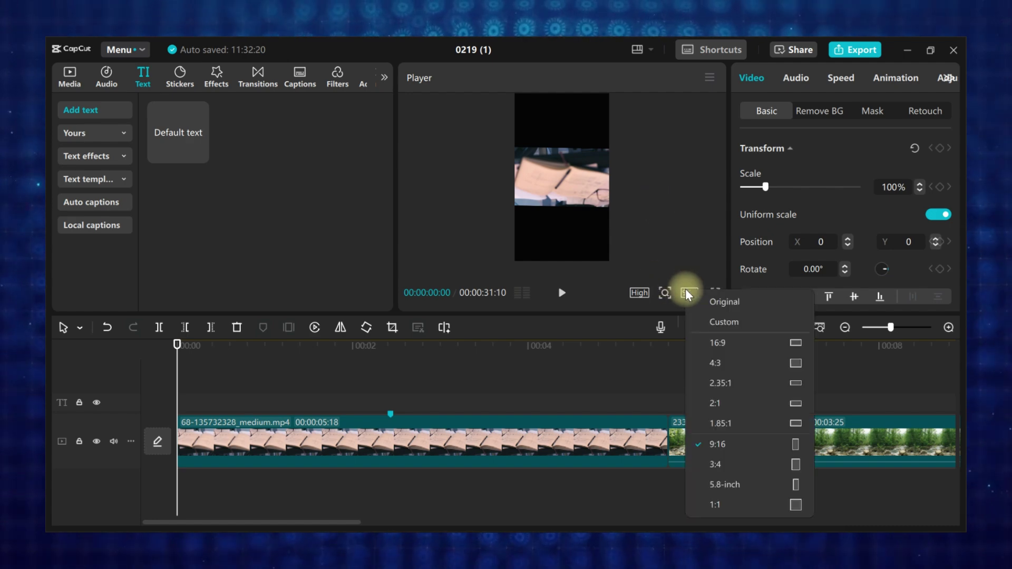
{"action": "left_click", "coordinate": [706, 341]}
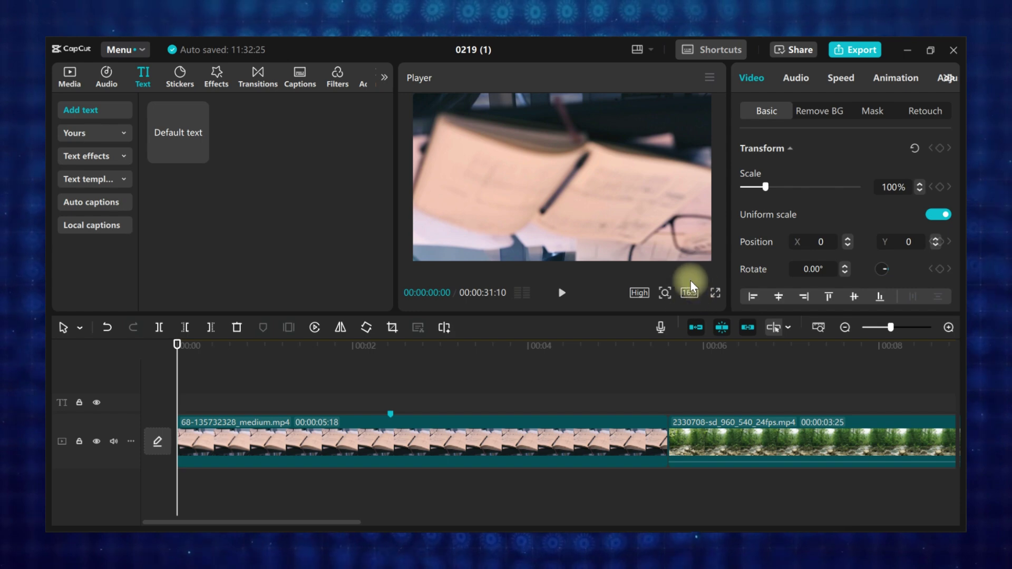
Play the project in full screen and return the playhead to 00:00:00:07
{"action": "left_click", "coordinate": [716, 294]}
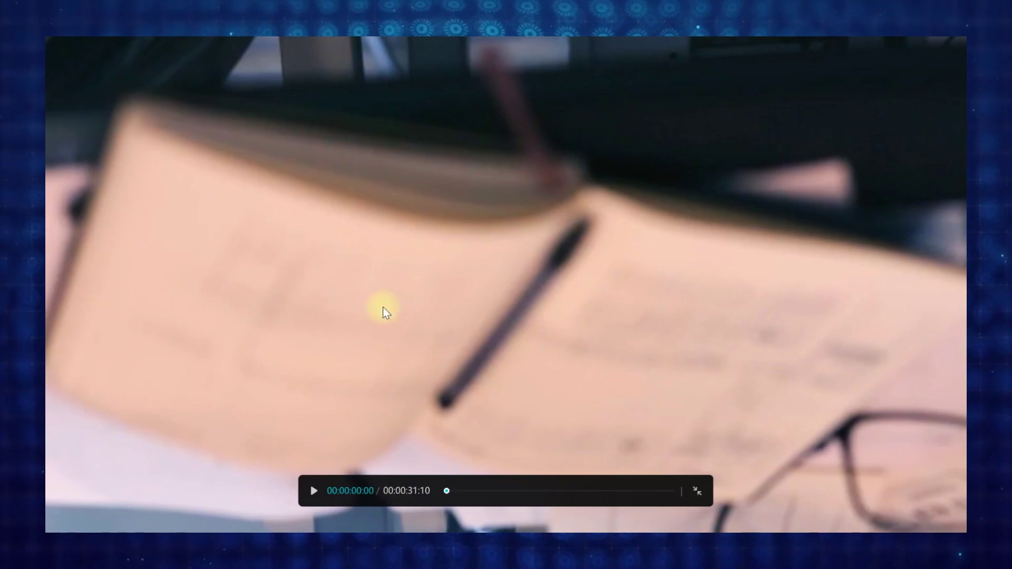
{"action": "left_click", "coordinate": [315, 492]}
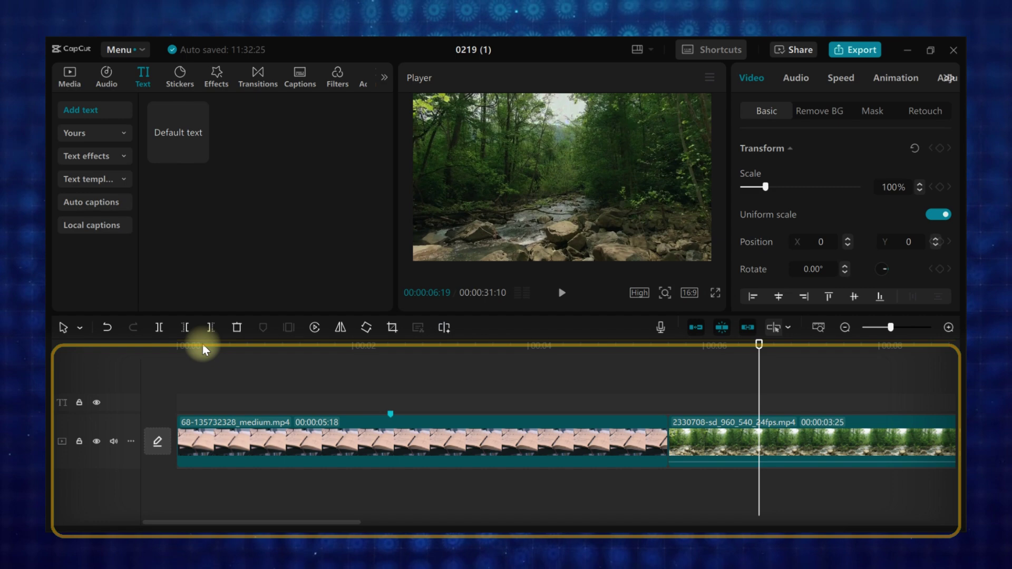
{"action": "left_click", "coordinate": [199, 343]}
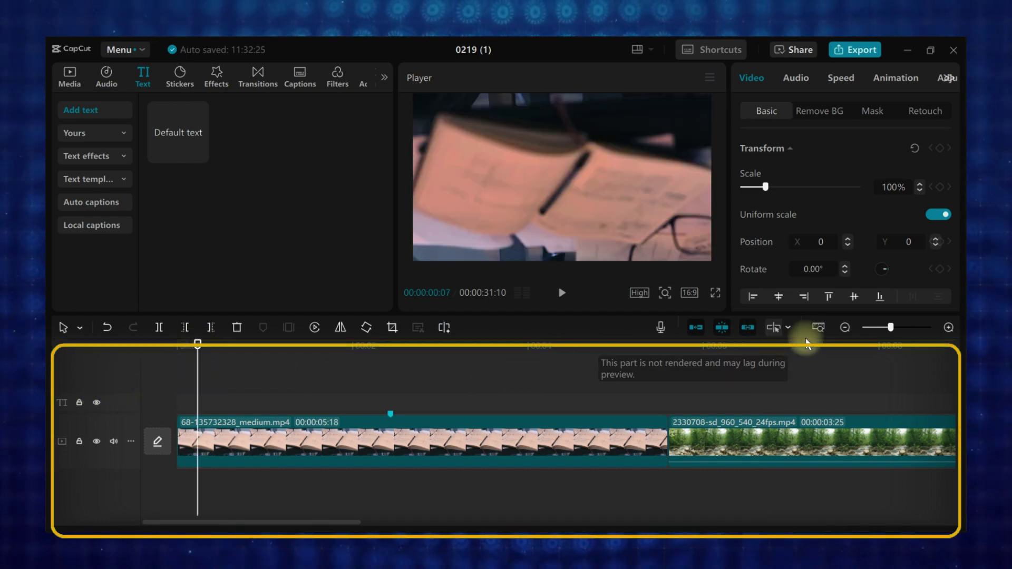
Delete the default text and move the anime city clip onto an overlay track, starting where the notebook clip ends
{"action": "left_click", "coordinate": [819, 328]}
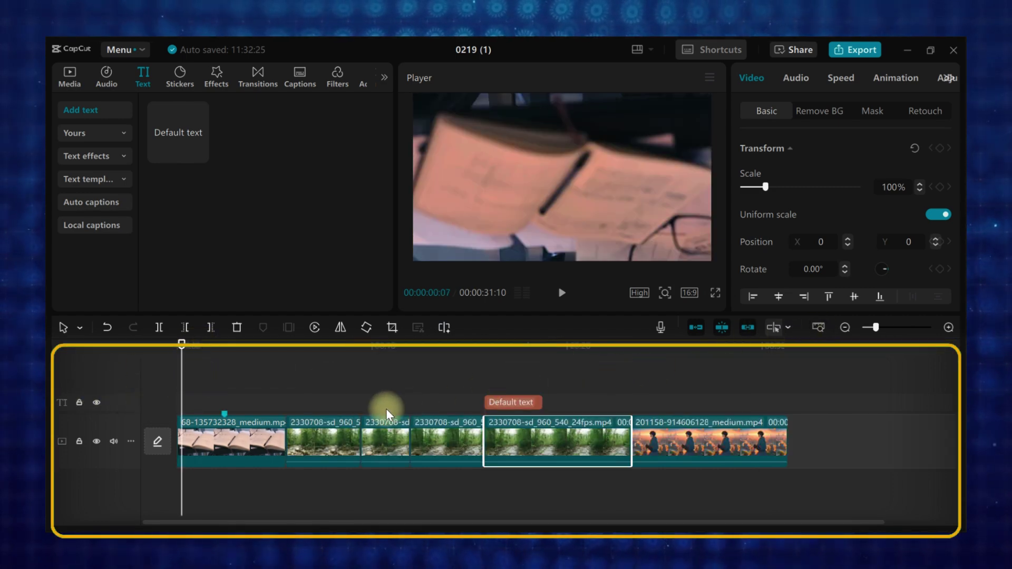
{"action": "left_click", "coordinate": [534, 401]}
{"action": "key", "text": "Delete"}
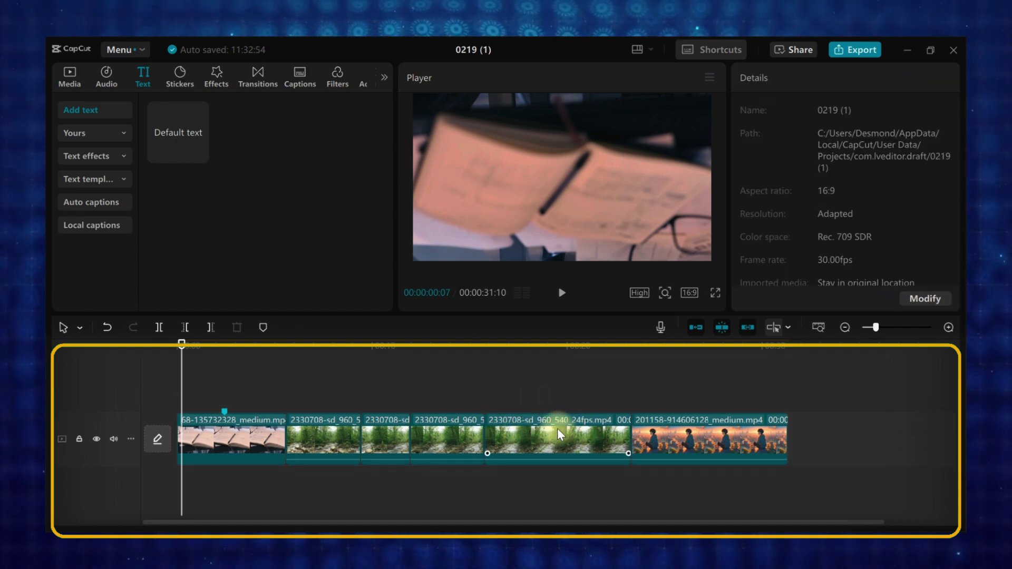
{"action": "left_click_drag", "start_coordinate": [671, 438], "coordinate": [328, 381]}
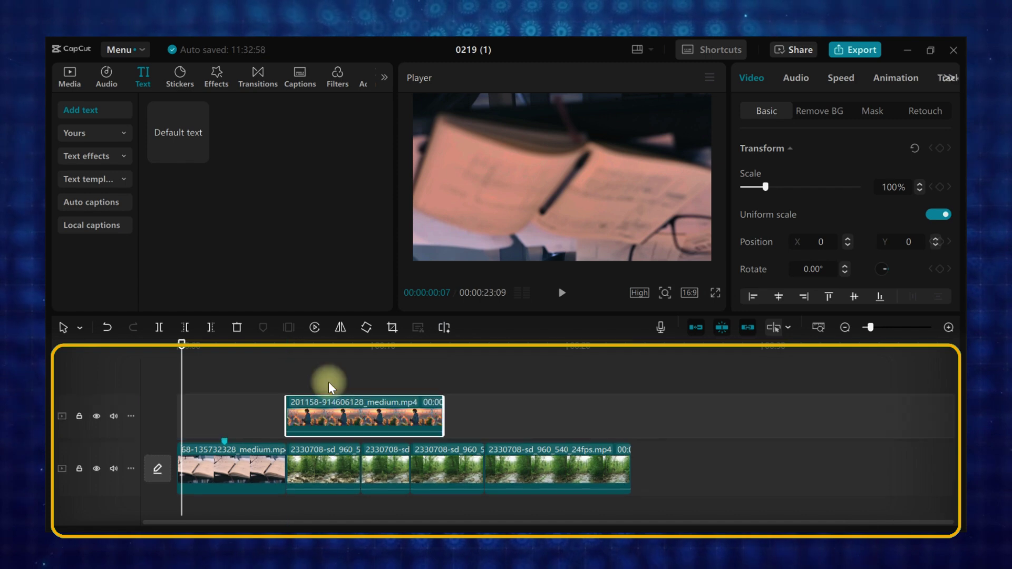
Play the overlay section from 00:00:04:09 and return the playhead to 00:00:00:00
{"action": "left_click", "coordinate": [271, 346]}
{"action": "left_click_drag", "start_coordinate": [271, 346], "coordinate": [260, 417]}
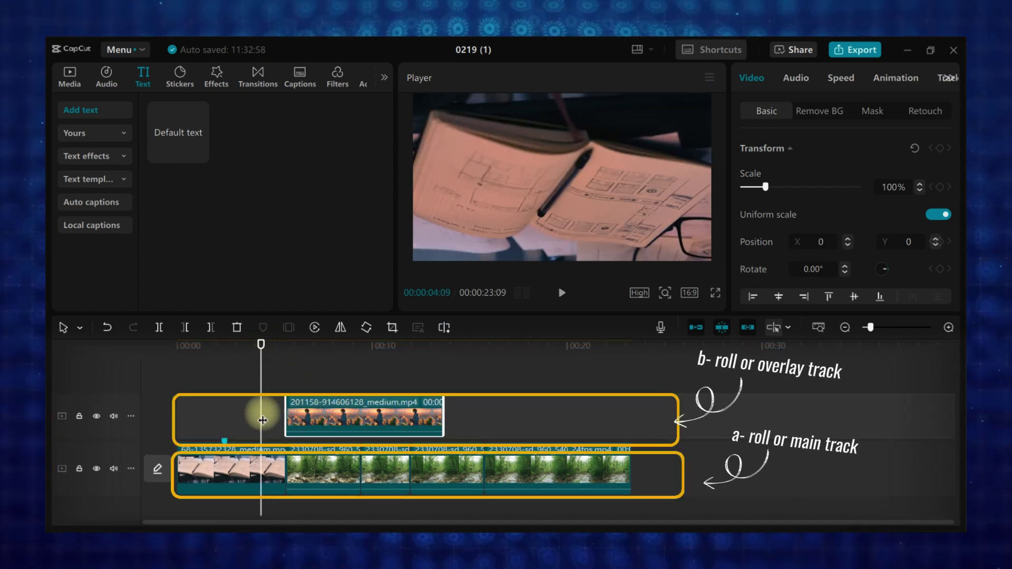
{"action": "key", "text": "space"}
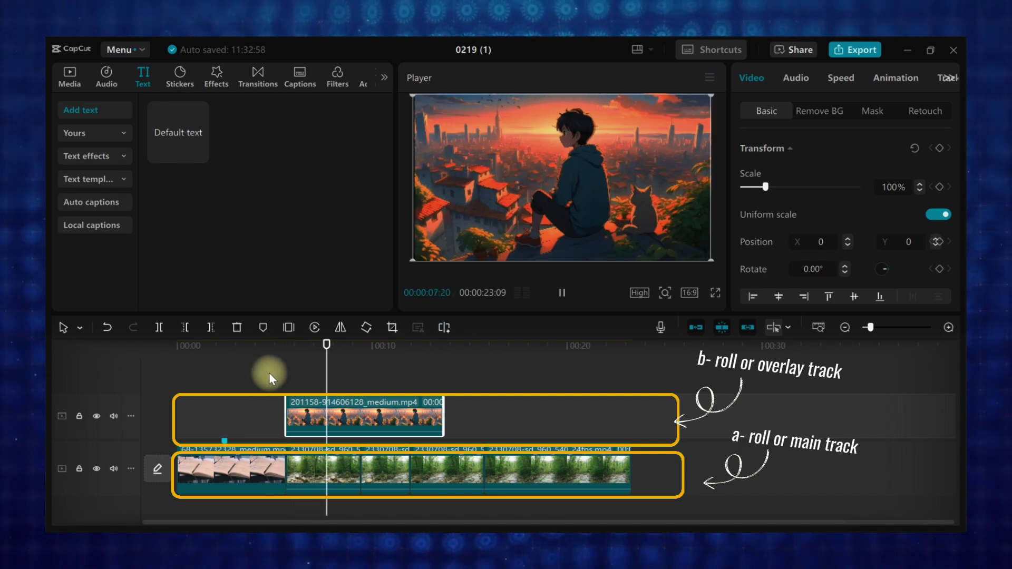
{"action": "left_click", "coordinate": [260, 360]}
{"action": "key", "text": "space"}
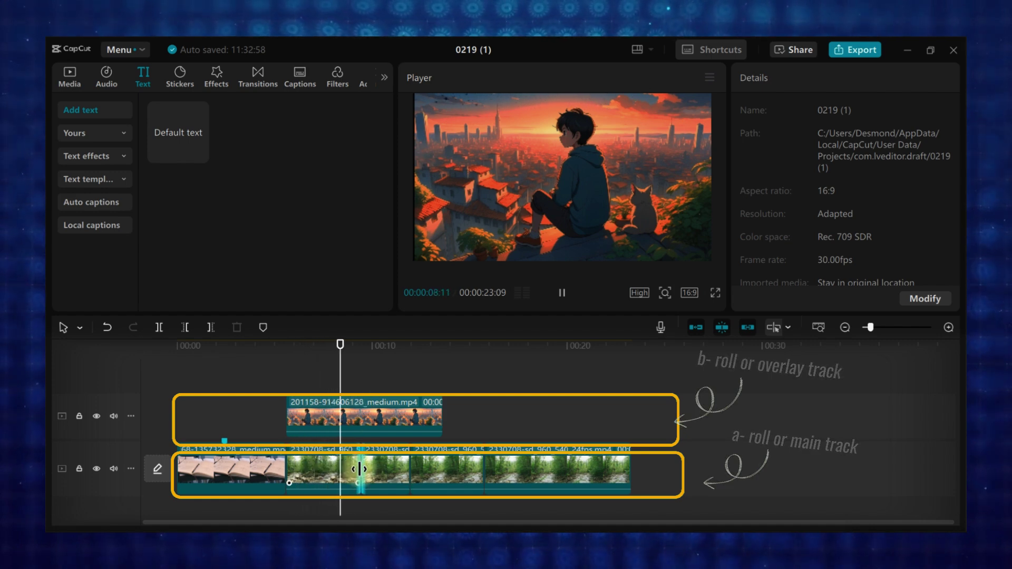
{"action": "left_click_drag", "start_coordinate": [362, 369], "coordinate": [167, 436]}
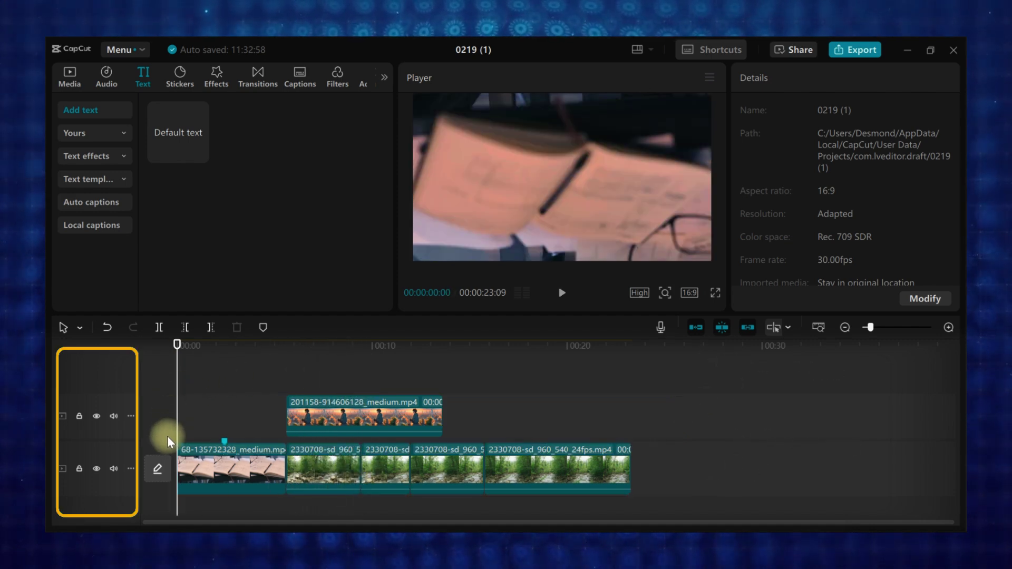
Test the overlay track's lock, visibility and mute by switching each on and off, checking the hidden track at 00:00:09:00
{"action": "left_click", "coordinate": [79, 416]}
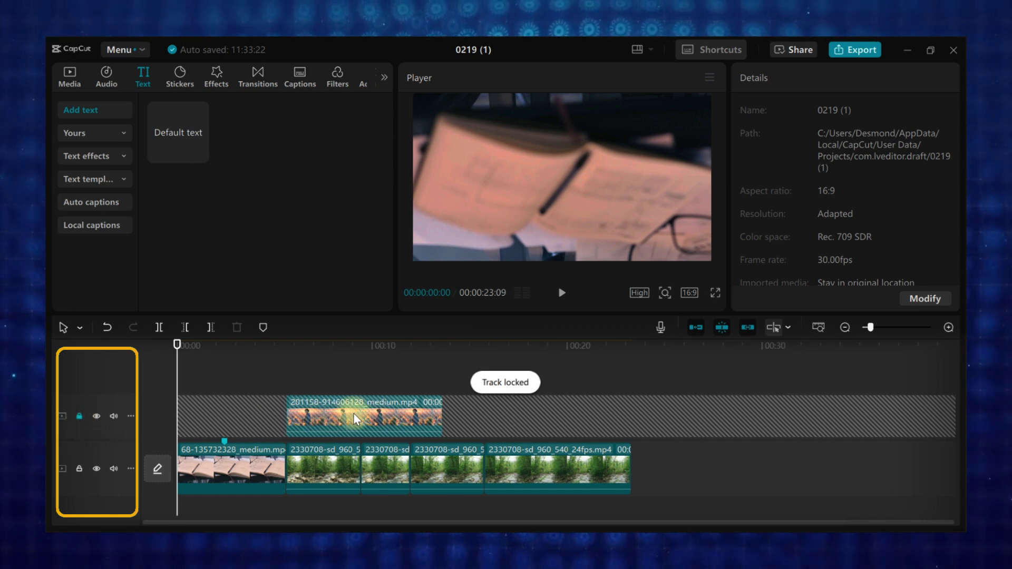
{"action": "left_click", "coordinate": [78, 417]}
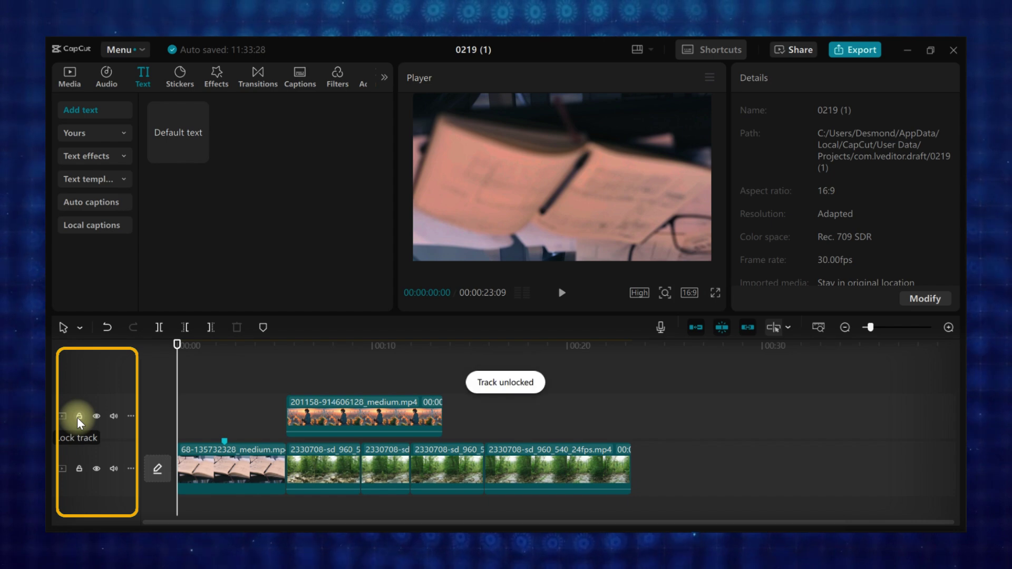
{"action": "left_click", "coordinate": [96, 416]}
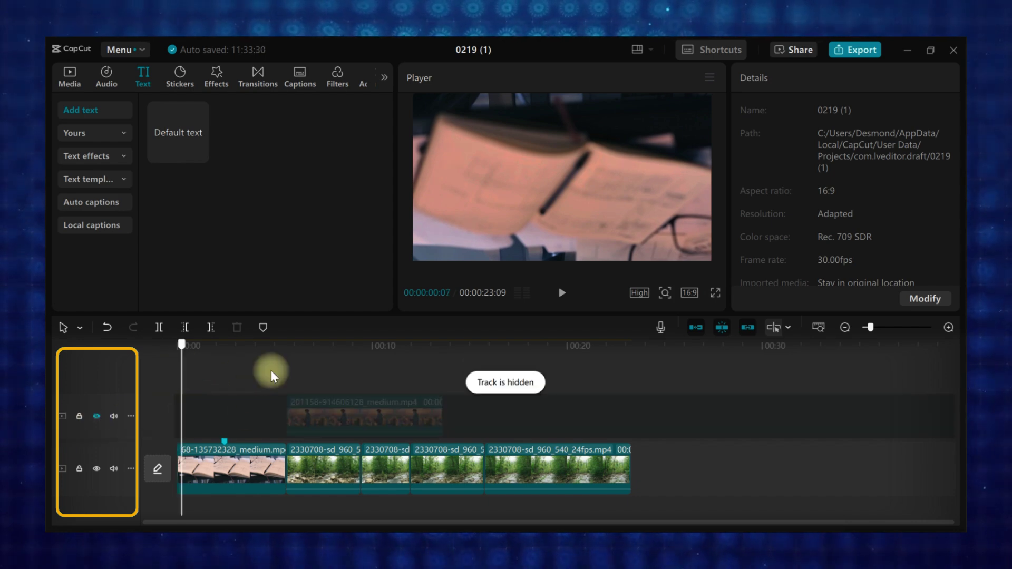
{"action": "left_click", "coordinate": [353, 382]}
{"action": "left_click", "coordinate": [316, 417]}
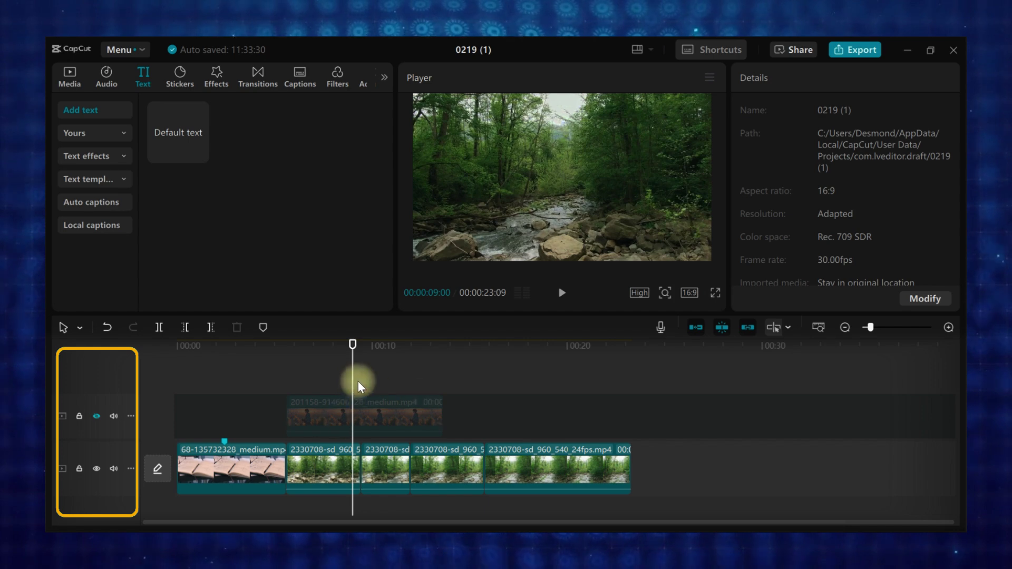
{"action": "left_click", "coordinate": [95, 416]}
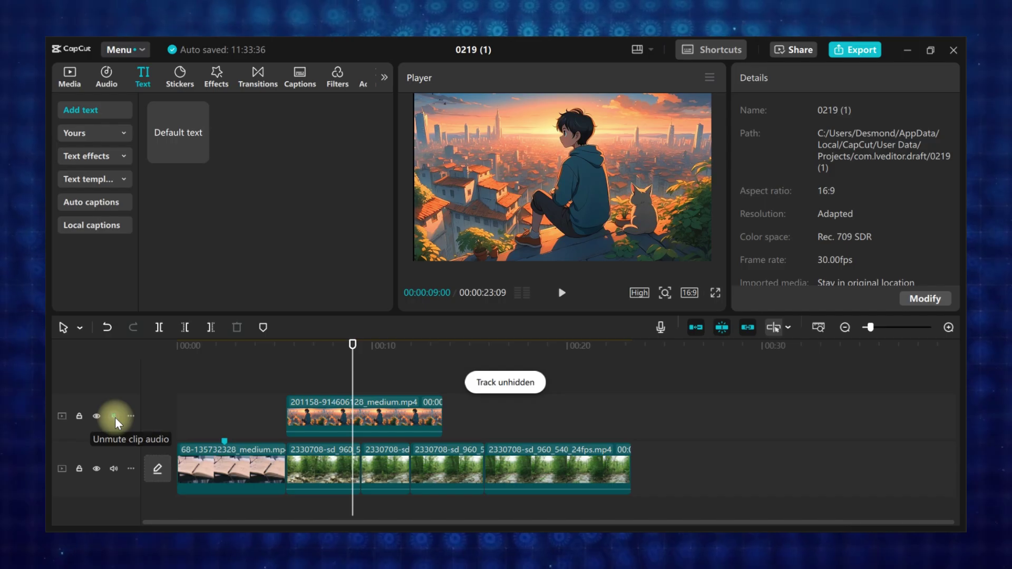
{"action": "left_click", "coordinate": [115, 418]}
{"action": "left_click", "coordinate": [115, 417]}
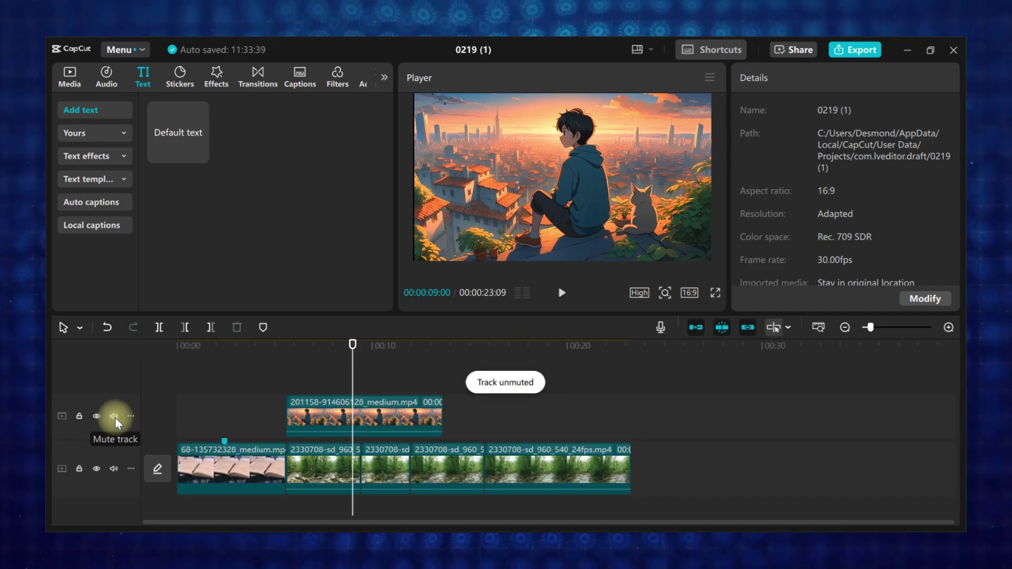
Scale the anime city overlay clip to 56% and rotate it to about -172°
{"action": "left_click", "coordinate": [403, 416]}
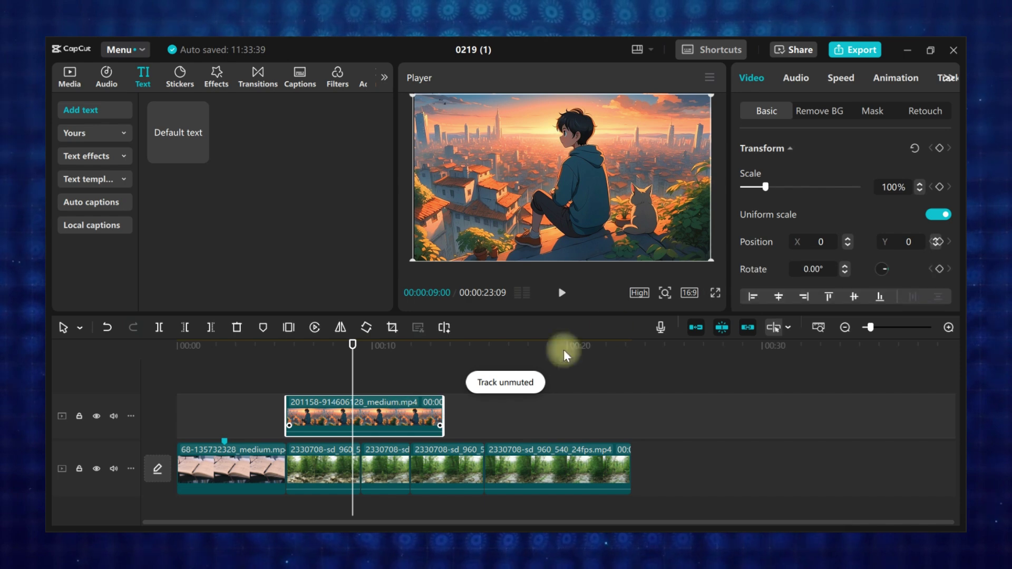
{"action": "left_click_drag", "start_coordinate": [760, 187], "coordinate": [755, 189]}
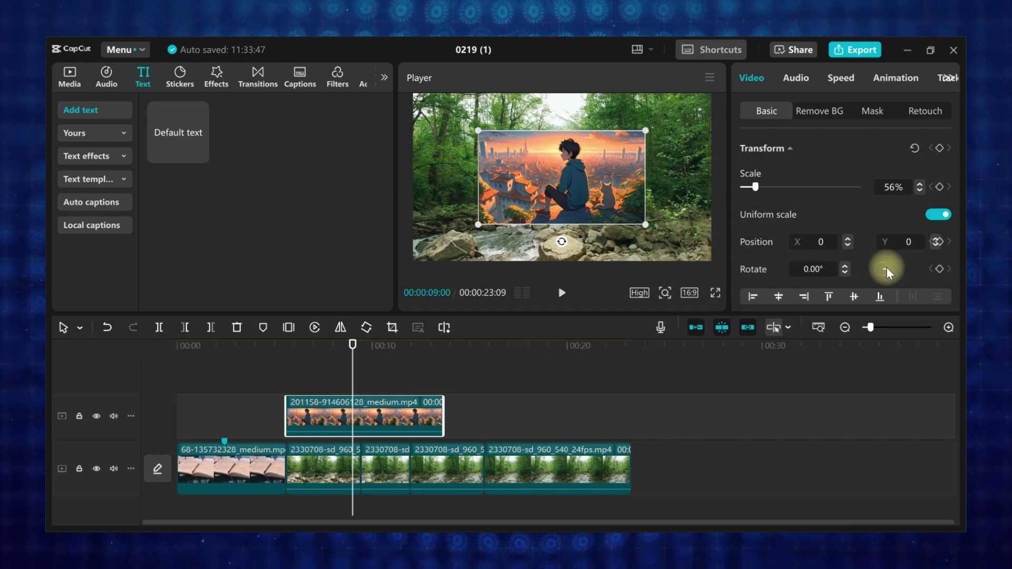
{"action": "left_click_drag", "start_coordinate": [887, 267], "coordinate": [876, 266]}
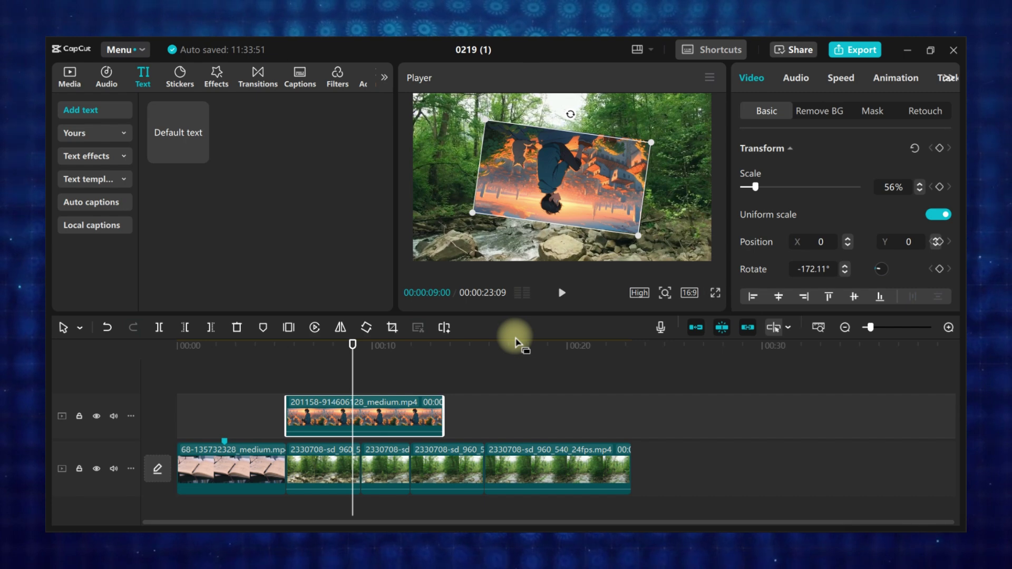
Undo the last overlay rotation and transform the anime city clip to 63% scale, about 365.5° rotation and position X 218, Y 111
{"action": "key", "text": "ctrl+z"}
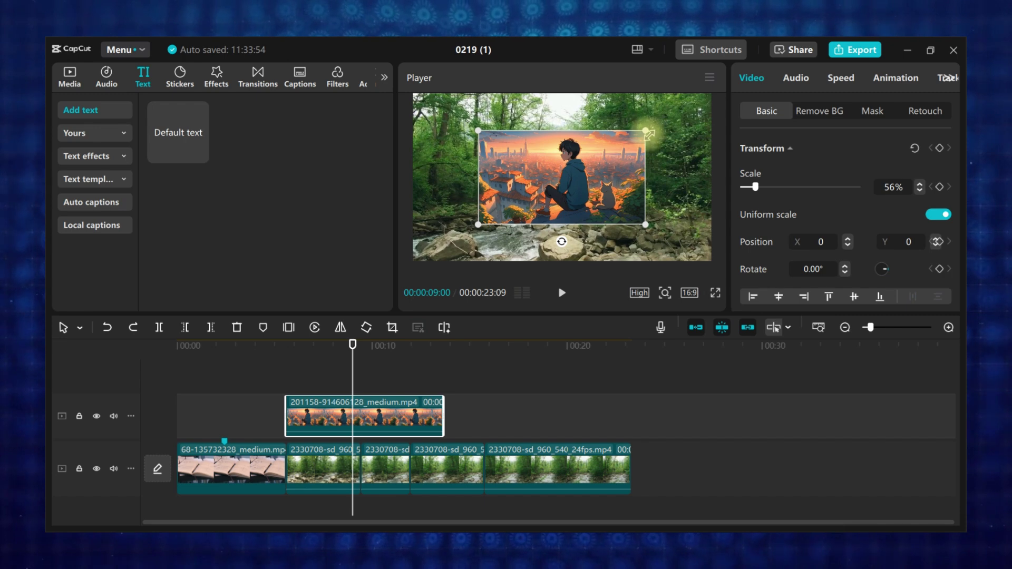
{"action": "mouse_move", "coordinate": [647, 132]}
{"action": "left_mouse_down"}
{"action": "mouse_move", "coordinate": [726, 109]}
{"action": "mouse_move", "coordinate": [655, 125]}
{"action": "left_mouse_up"}
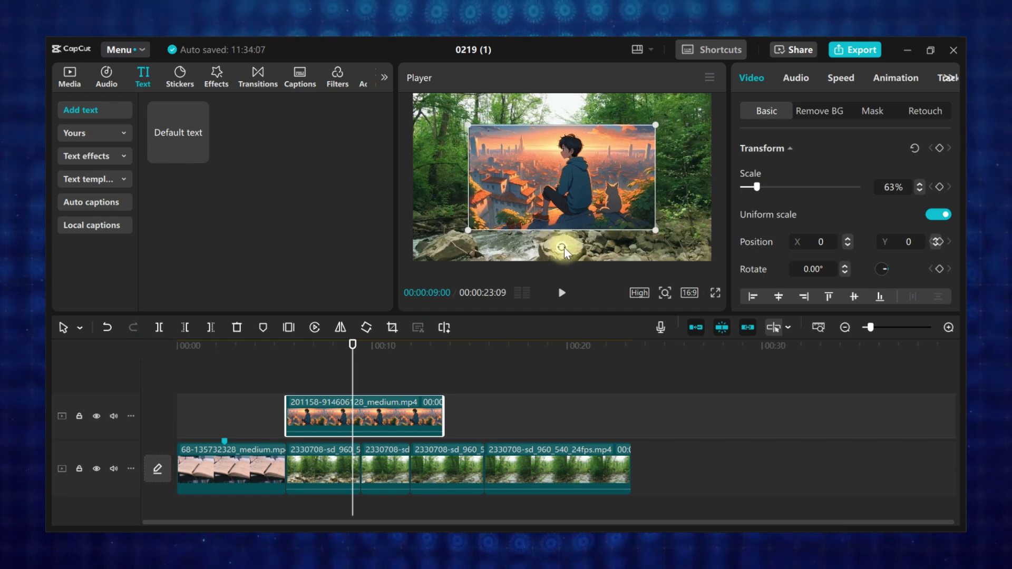
{"action": "left_click_drag", "start_coordinate": [561, 247], "coordinate": [562, 208]}
{"action": "left_click_drag", "start_coordinate": [562, 207], "coordinate": [588, 194]}
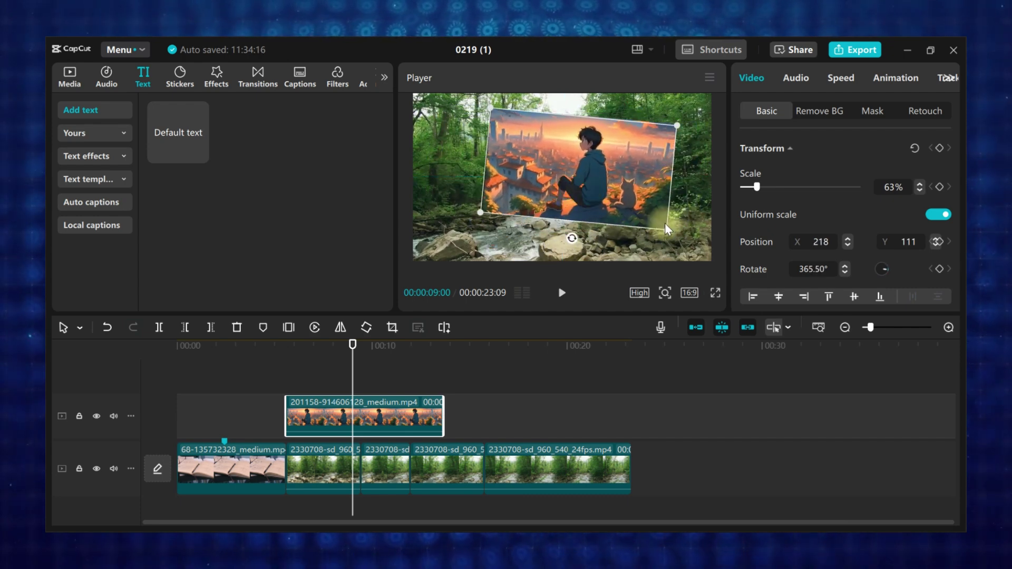
Level the anime city overlay clip at 360° rotation and resize it, first down to 42% and finally up to 114%
{"action": "left_click_drag", "start_coordinate": [665, 224], "coordinate": [633, 193]}
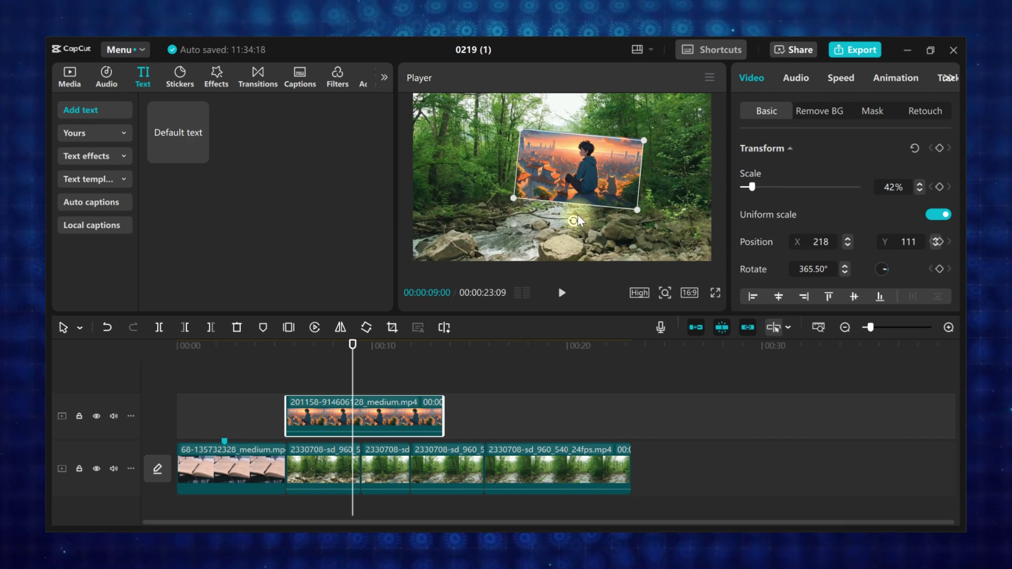
{"action": "left_click_drag", "start_coordinate": [578, 216], "coordinate": [580, 222]}
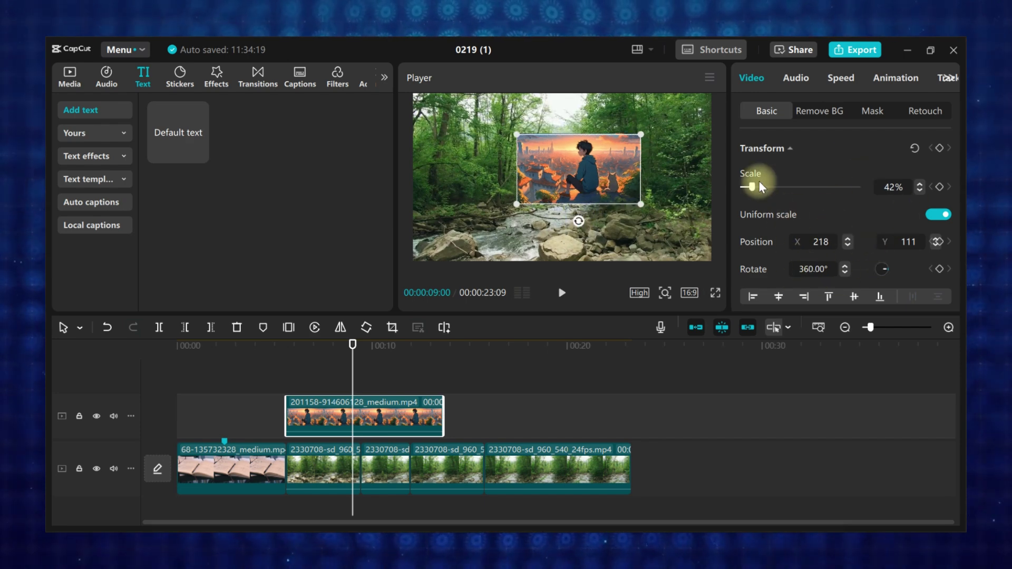
{"action": "left_click_drag", "start_coordinate": [760, 183], "coordinate": [769, 193]}
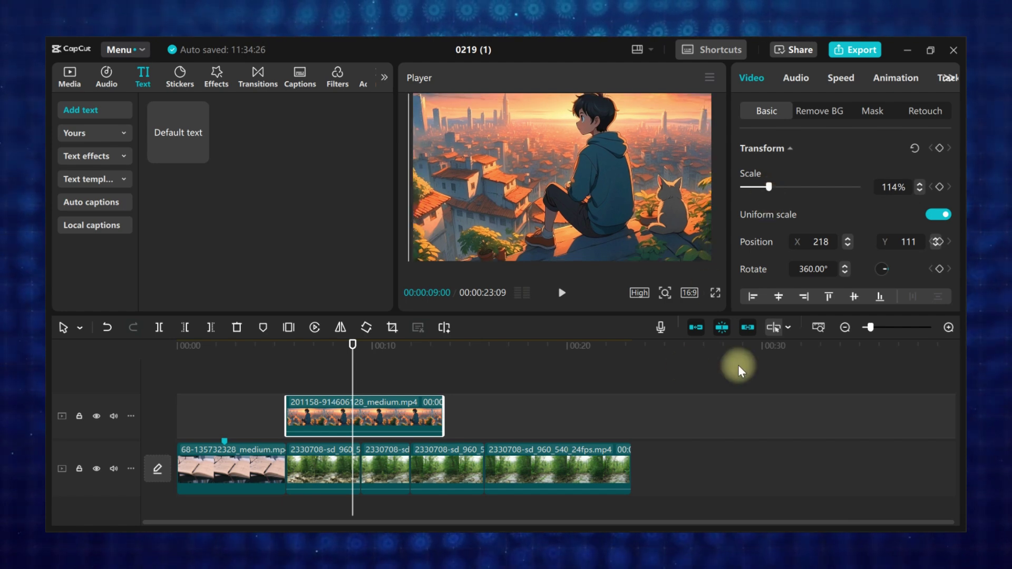